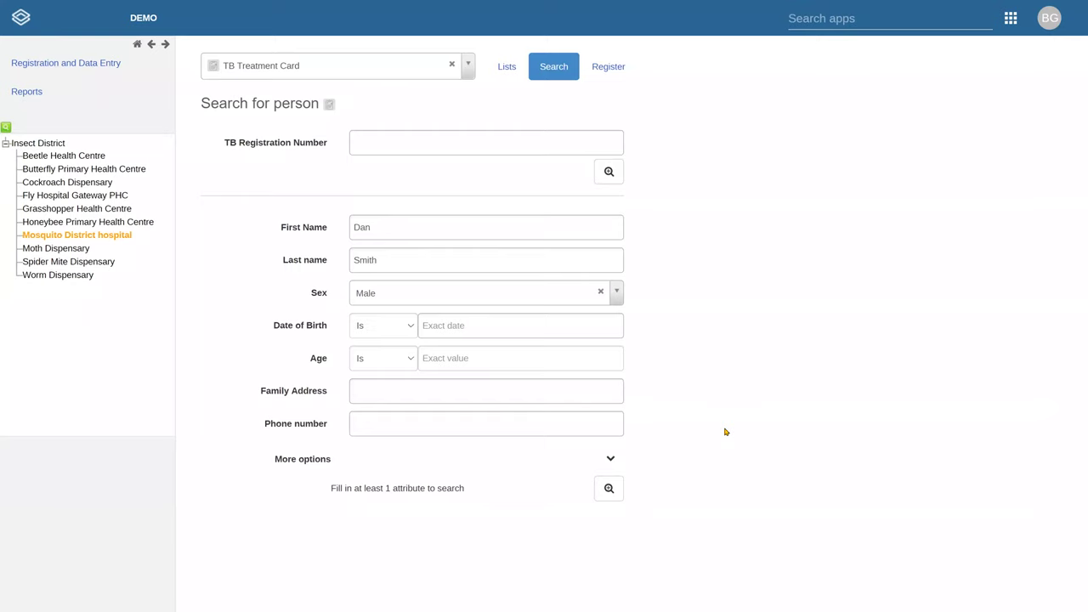
Search for the person with the entered name and sex, and open the matching record registered at Robin Primary Health Centre
{"action": "left_click", "coordinate": [611, 490]}
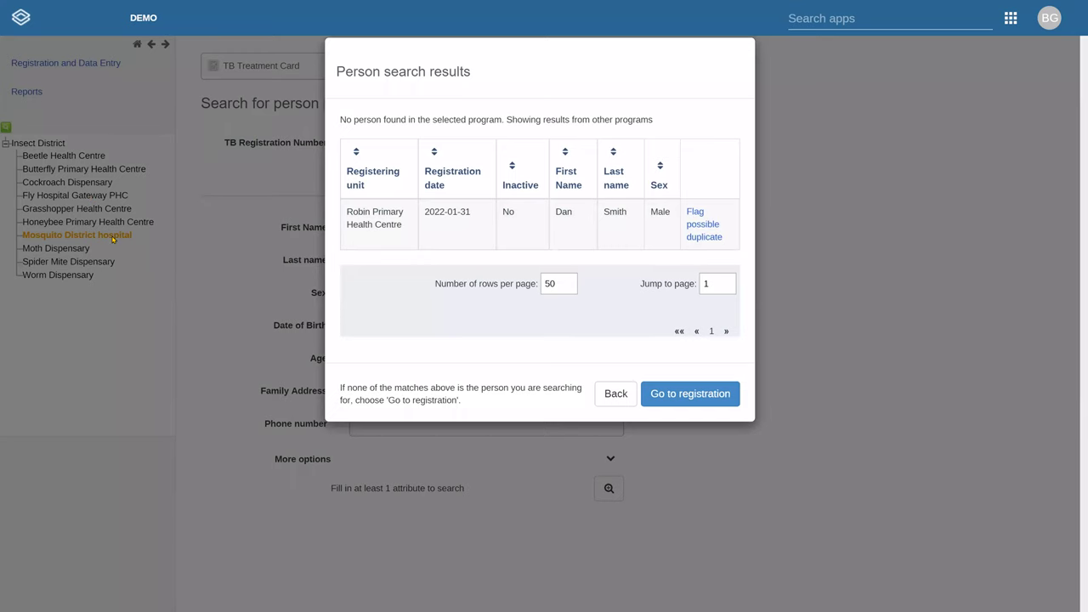
{"action": "left_click", "coordinate": [429, 228]}
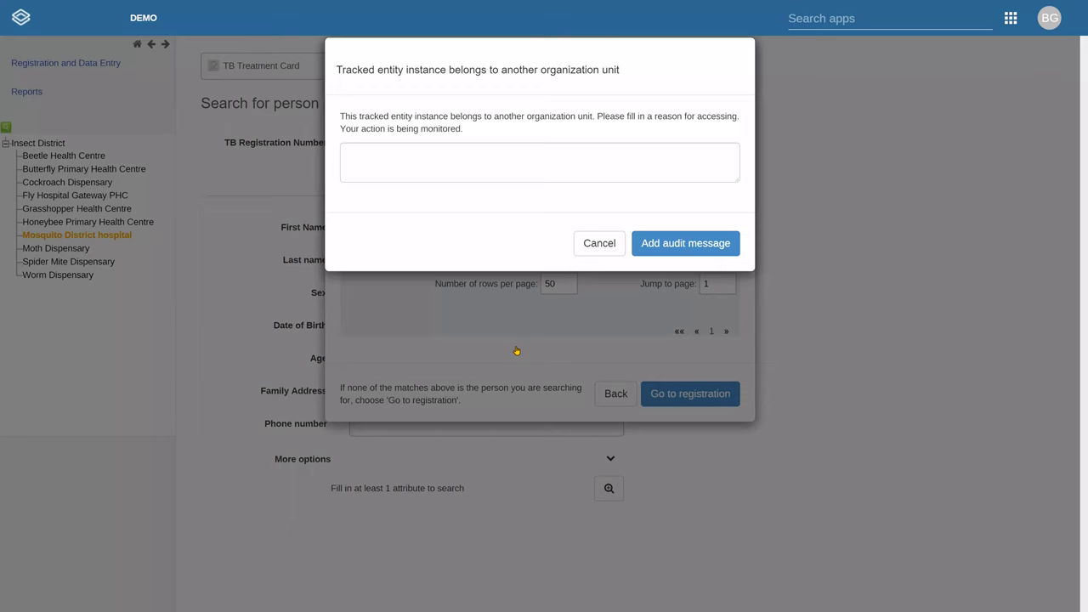
Submit an access reason stating that the patient showed up during holidays at our facility and needs his treatment re-assessed for his continuation phase of treatment
{"action": "left_click", "coordinate": [454, 185]}
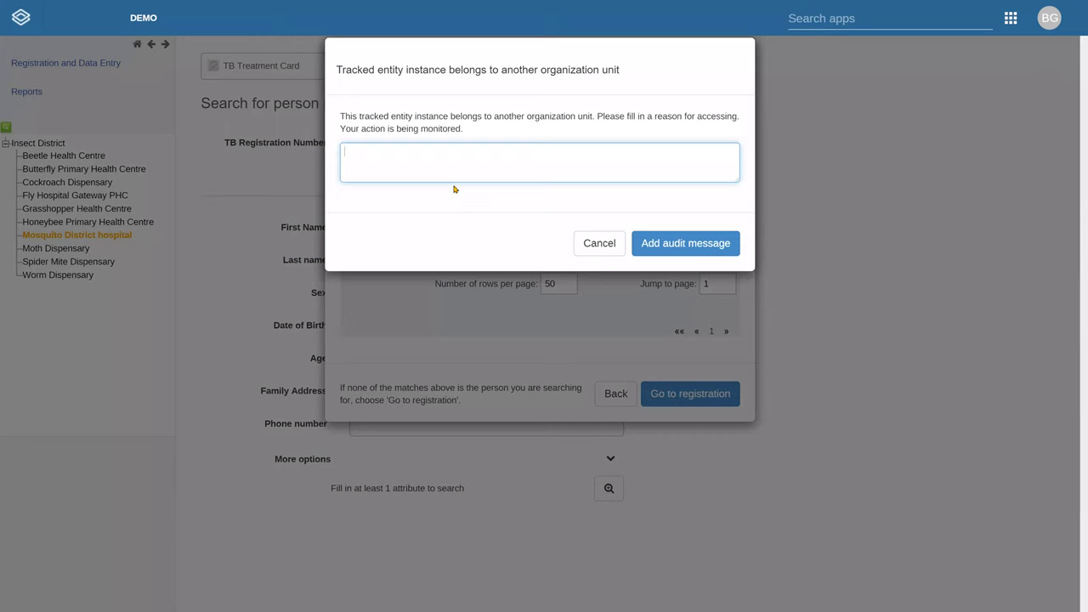
{"action": "type", "text": "Dan showed up during hol"}
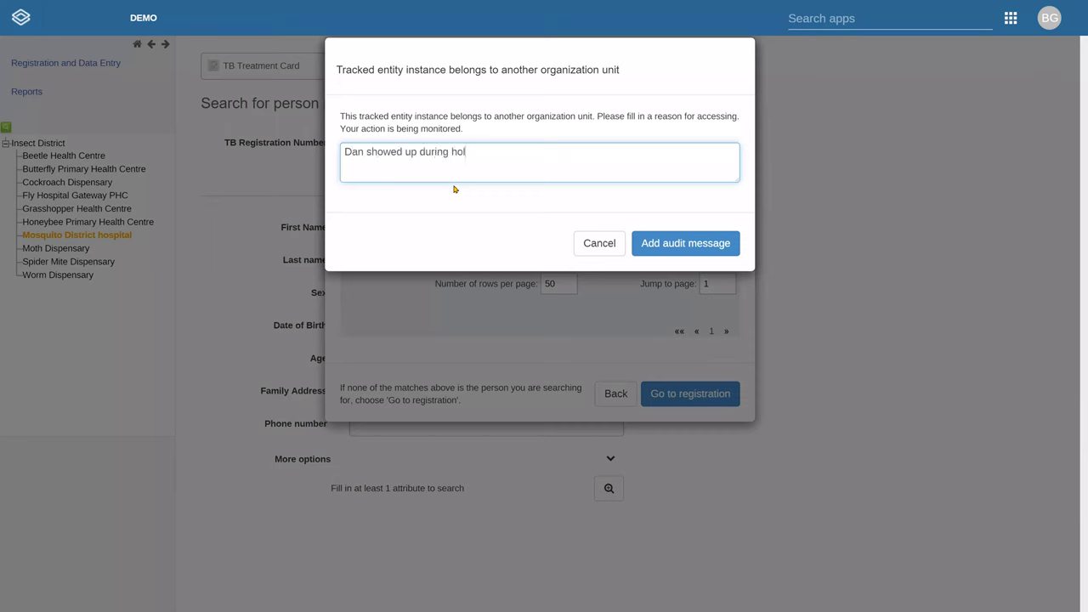
{"action": "type", "text": "idays at our facility and rneeds to be"}
{"action": "key", "text": "BackSpace"}
{"action": "key", "text": "BackSpace"}
{"action": "key", "text": "BackSpace"}
{"action": "type", "text": "have his t"}
{"action": "type", "text": "reatment re-as"}
{"action": "type", "text": "sessed for his contu"}
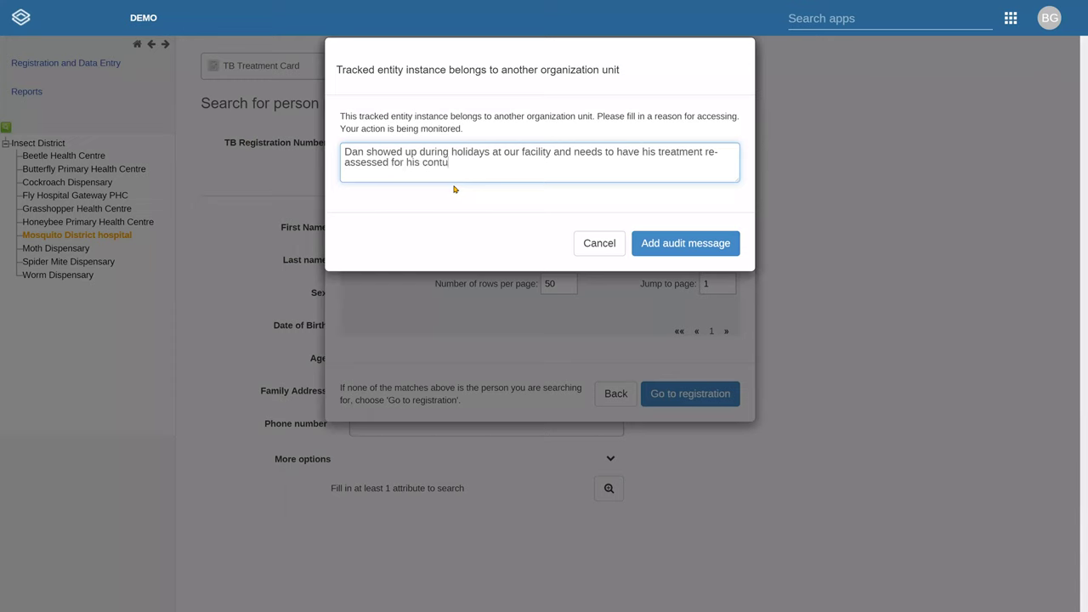
{"action": "key", "text": "BackSpace"}
{"action": "type", "text": "inaation phase of treatment."}
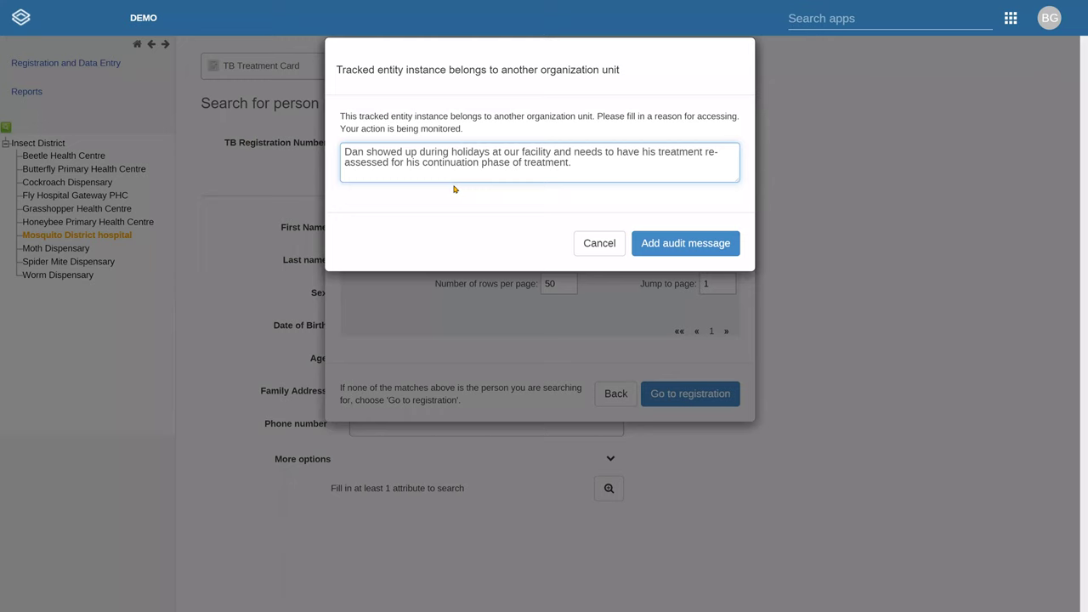
{"action": "left_click", "coordinate": [716, 254]}
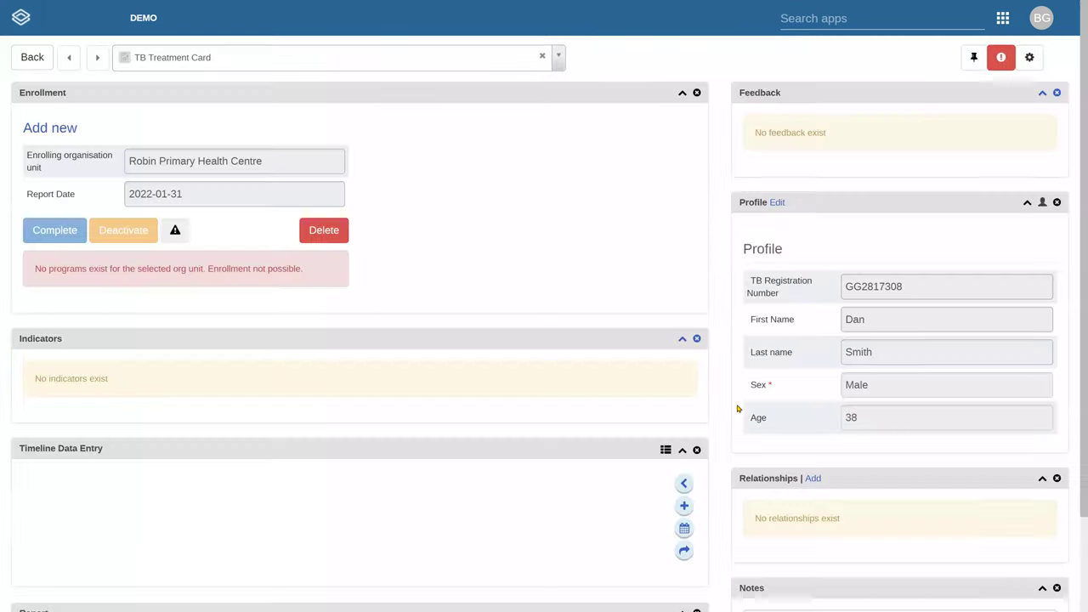
Review the Initial Diagnosis data, then open the Continuation 1 event and set its report date to 2022-01-31
{"action": "scroll", "coordinate": [597, 310], "scroll_direction": "down", "scroll_amount": 3}
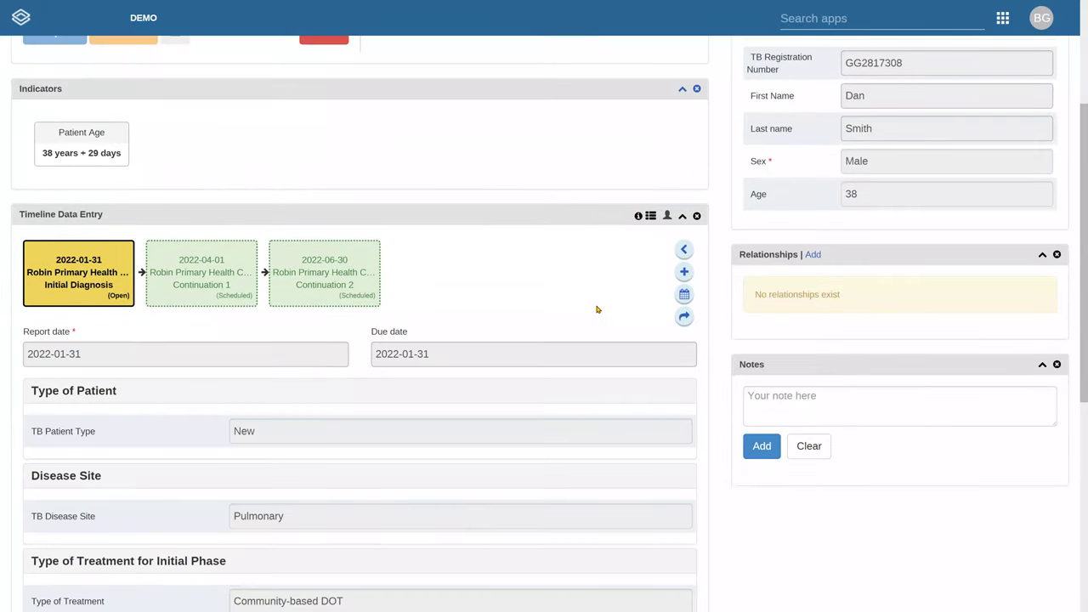
{"action": "scroll", "coordinate": [597, 309], "scroll_direction": "down", "scroll_amount": 2}
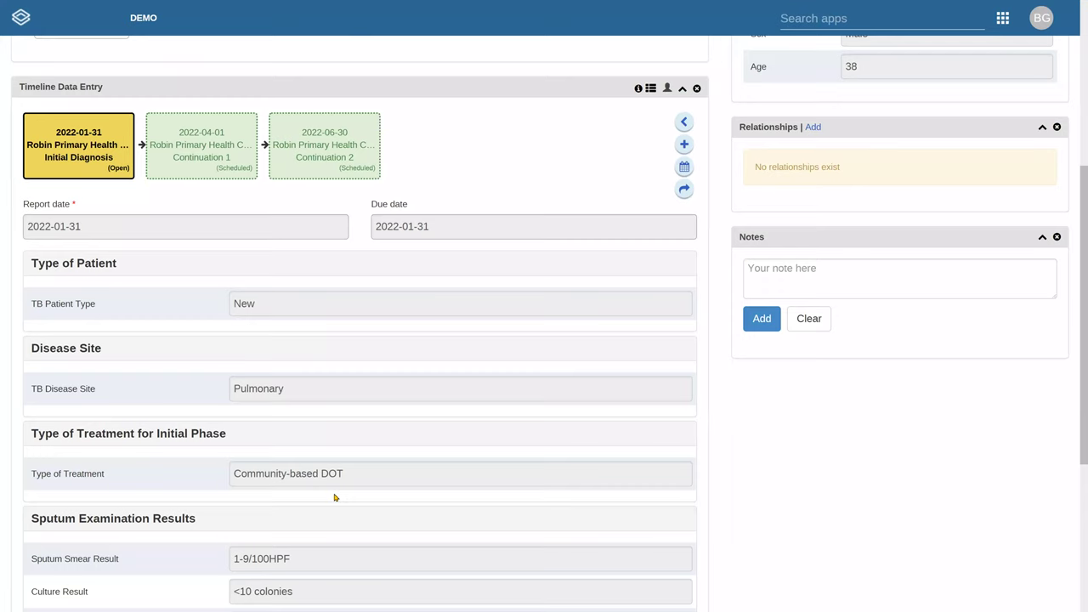
{"action": "mouse_move", "coordinate": [88, 157]}
{"action": "scroll", "coordinate": [343, 473], "scroll_direction": "down", "scroll_amount": 2}
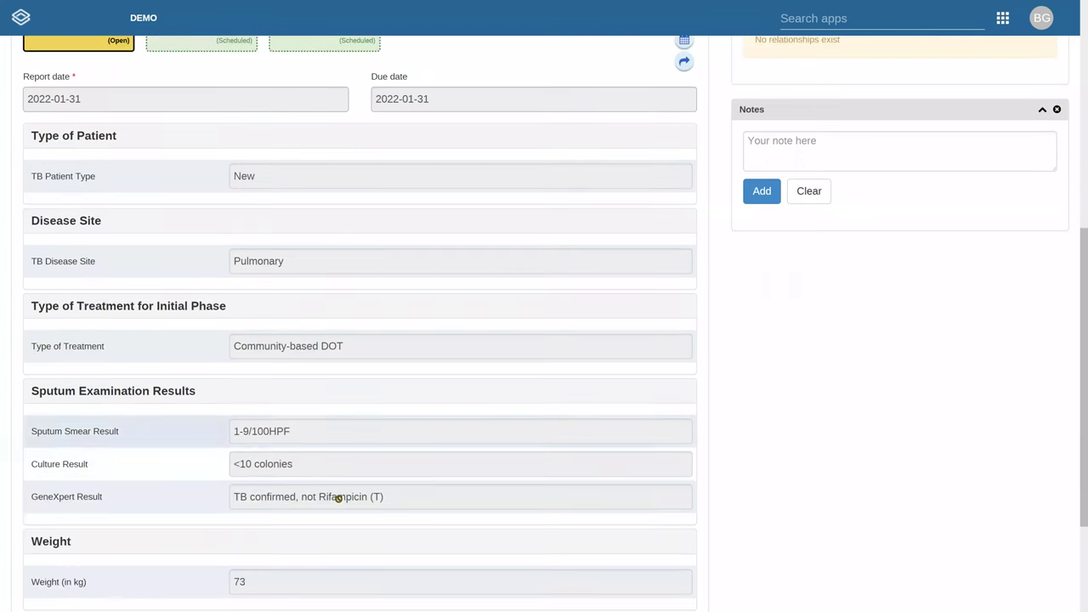
{"action": "scroll", "coordinate": [340, 549], "scroll_direction": "up", "scroll_amount": 5}
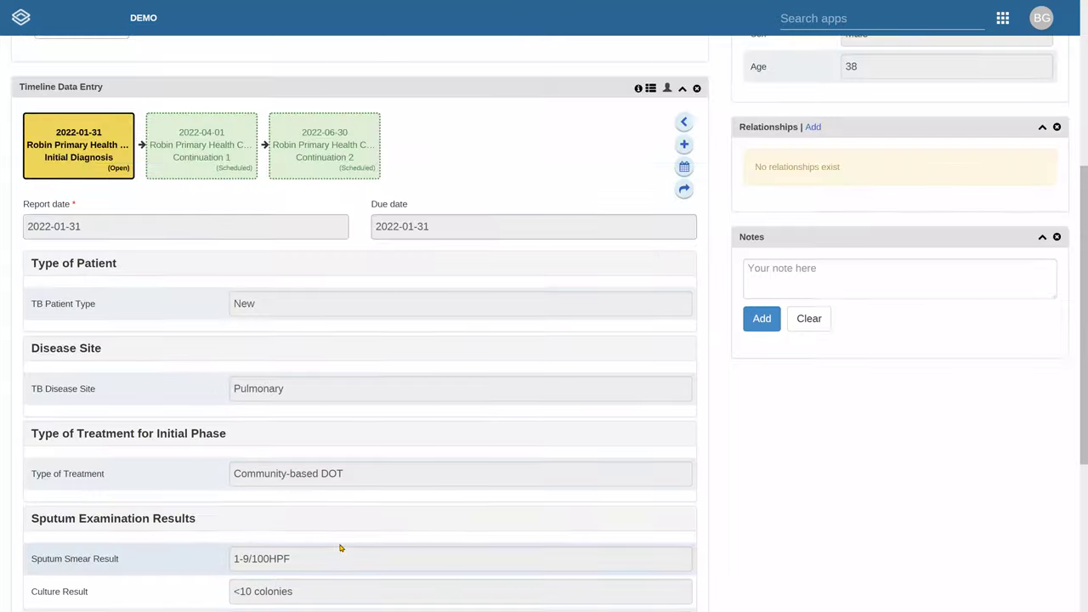
{"action": "left_click", "coordinate": [215, 374]}
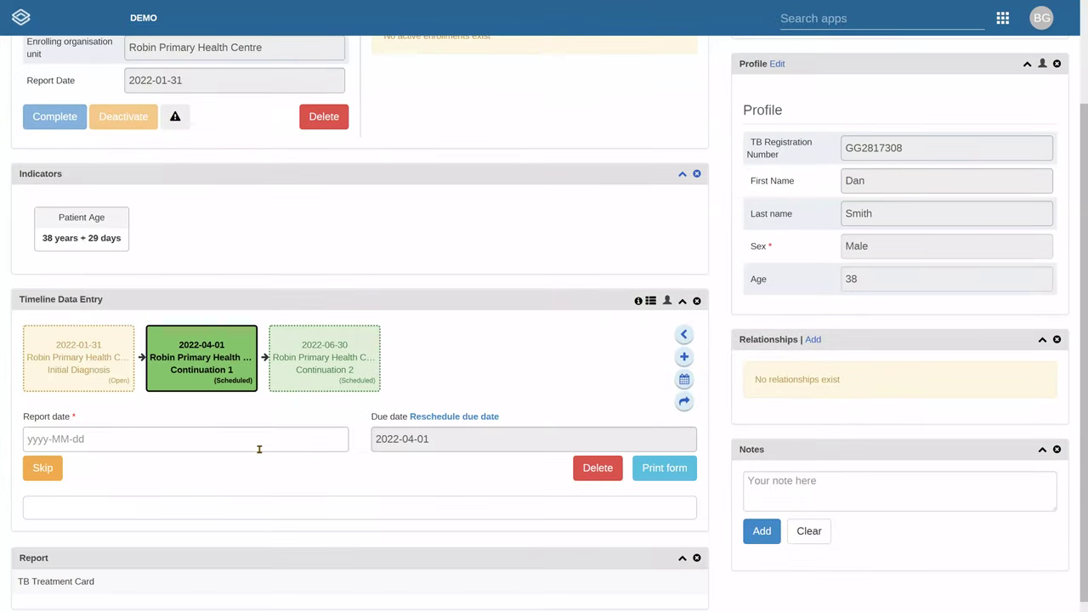
{"action": "left_click", "coordinate": [255, 445]}
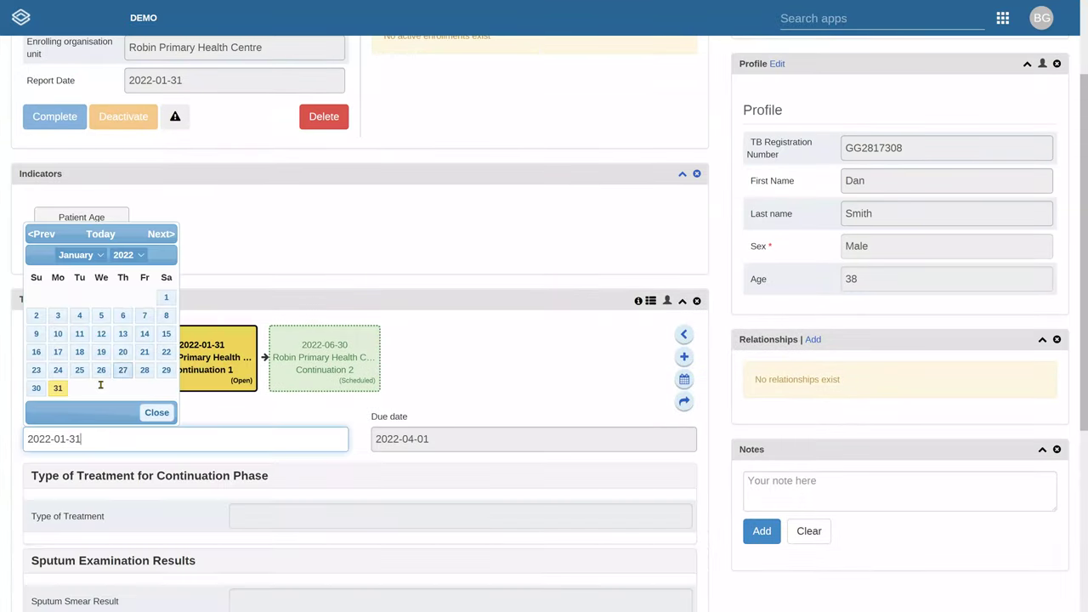
{"action": "left_click", "coordinate": [58, 389]}
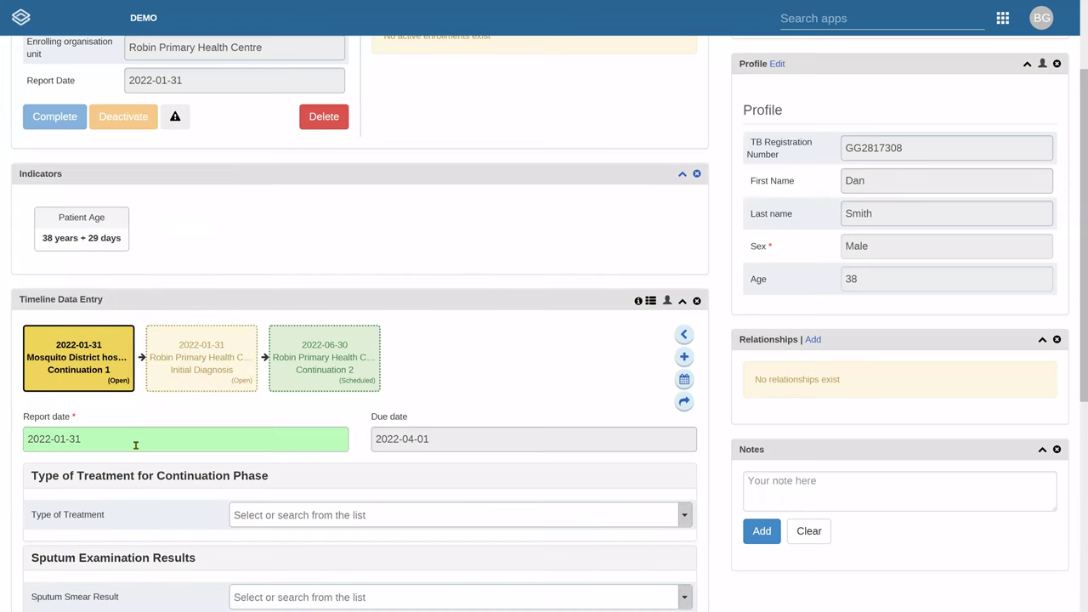
Set the Type of Treatment for the continuation phase to Community-based DOT
{"action": "mouse_move", "coordinate": [53, 356]}
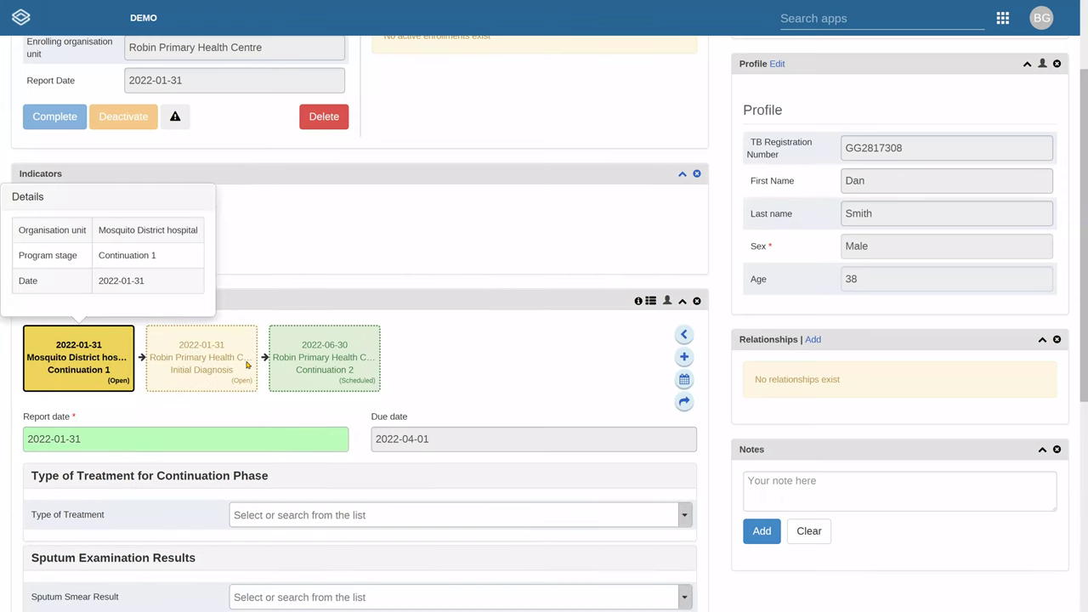
{"action": "mouse_move", "coordinate": [217, 365]}
{"action": "scroll", "coordinate": [352, 338], "scroll_direction": "down", "scroll_amount": 5}
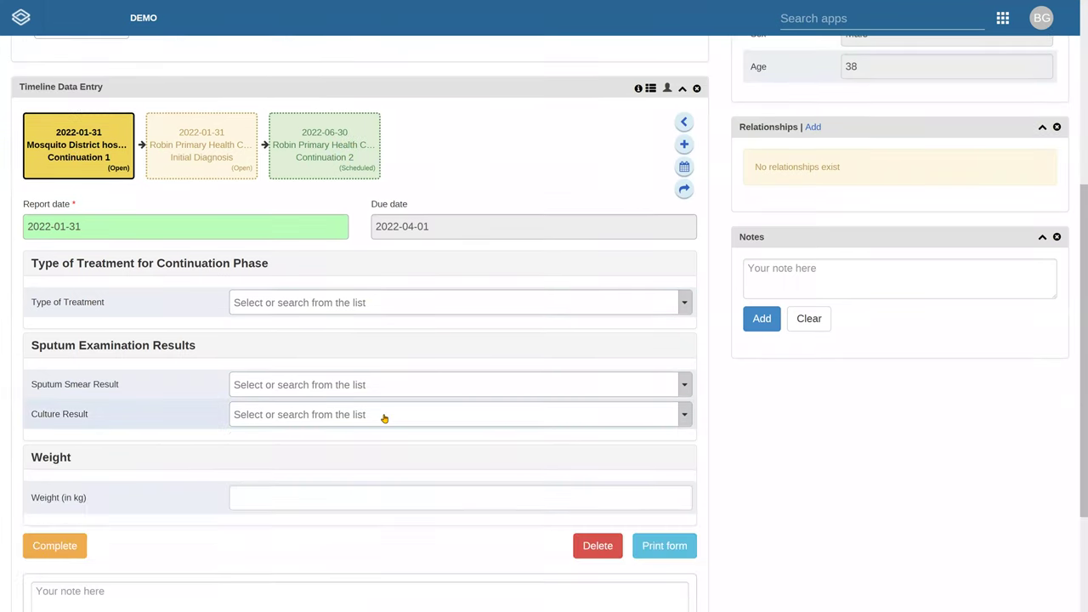
{"action": "left_click", "coordinate": [340, 311]}
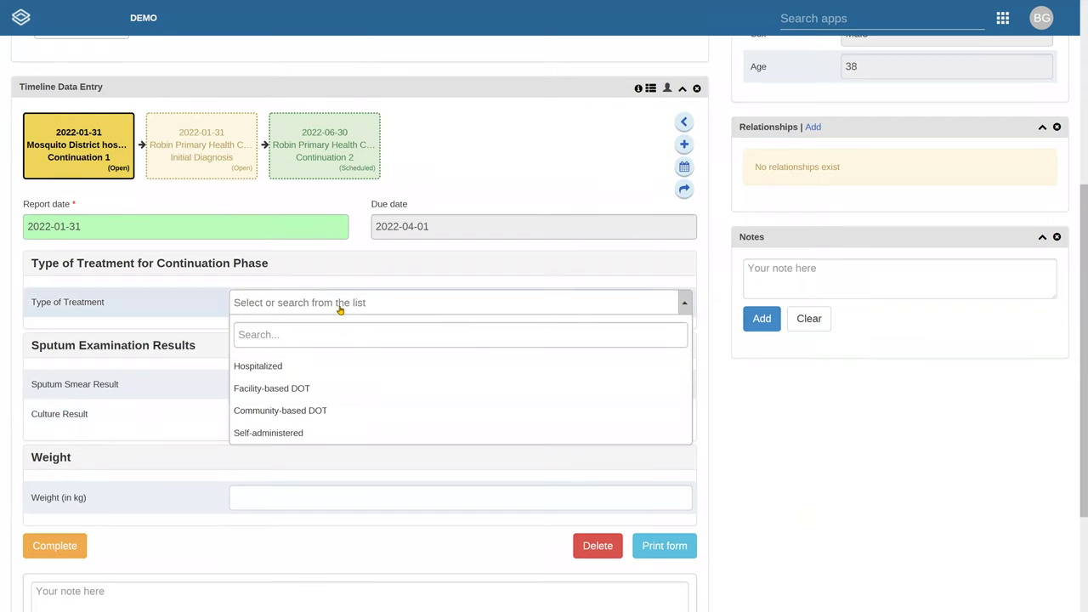
{"action": "left_click", "coordinate": [335, 270]}
{"action": "left_click", "coordinate": [215, 170]}
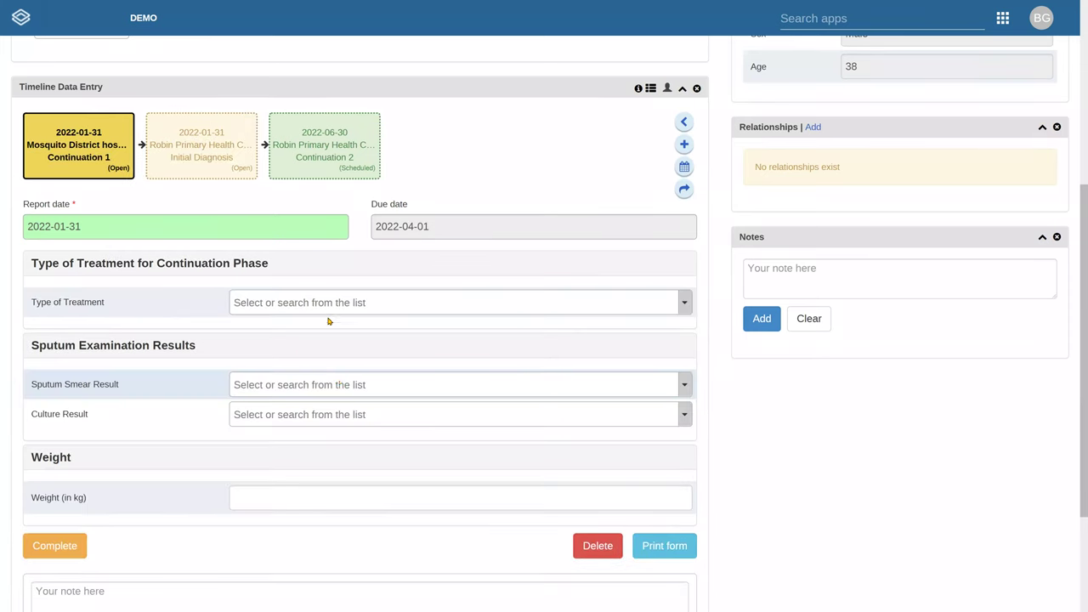
{"action": "left_click", "coordinate": [330, 315]}
{"action": "left_click", "coordinate": [340, 410]}
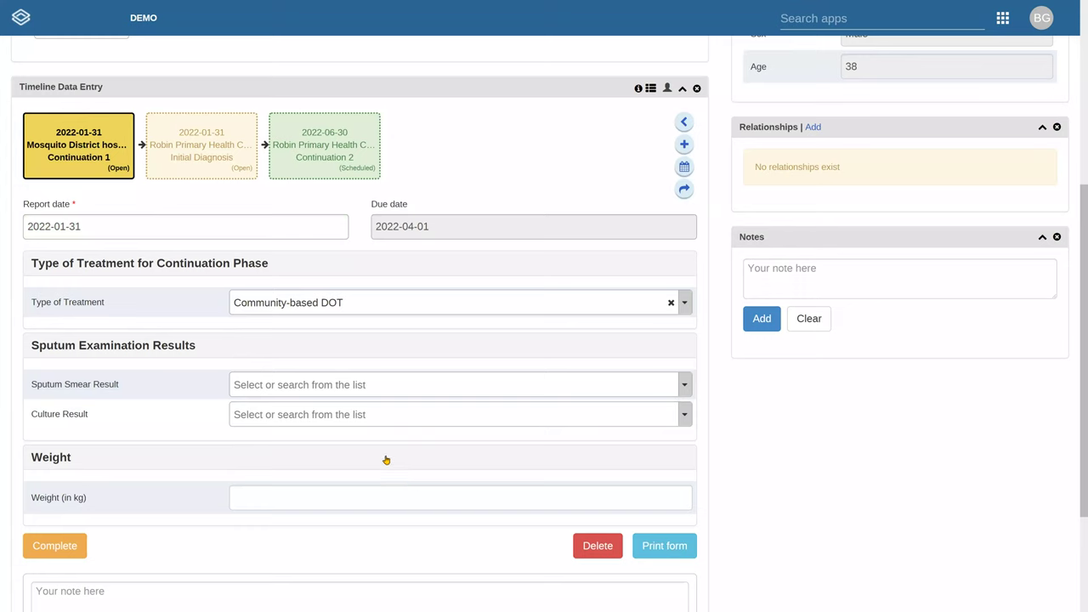
Record the sputum examination with a Sputum Smear Result of 1-9/100HPF and a Culture Result of <10 colonies
{"action": "left_click", "coordinate": [382, 384]}
{"action": "left_click", "coordinate": [285, 470]}
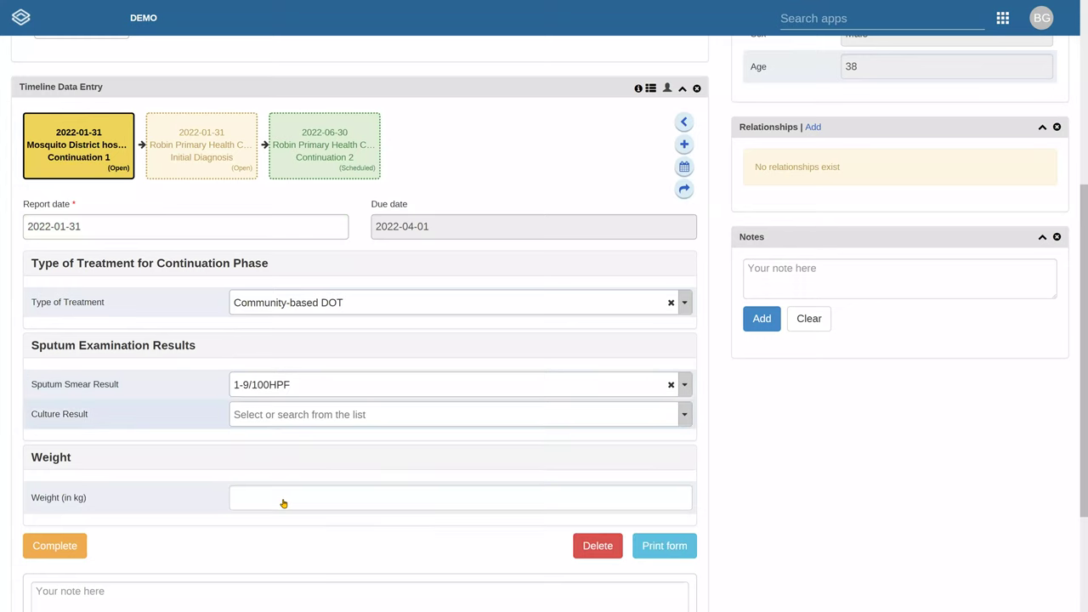
{"action": "key", "text": "Return"}
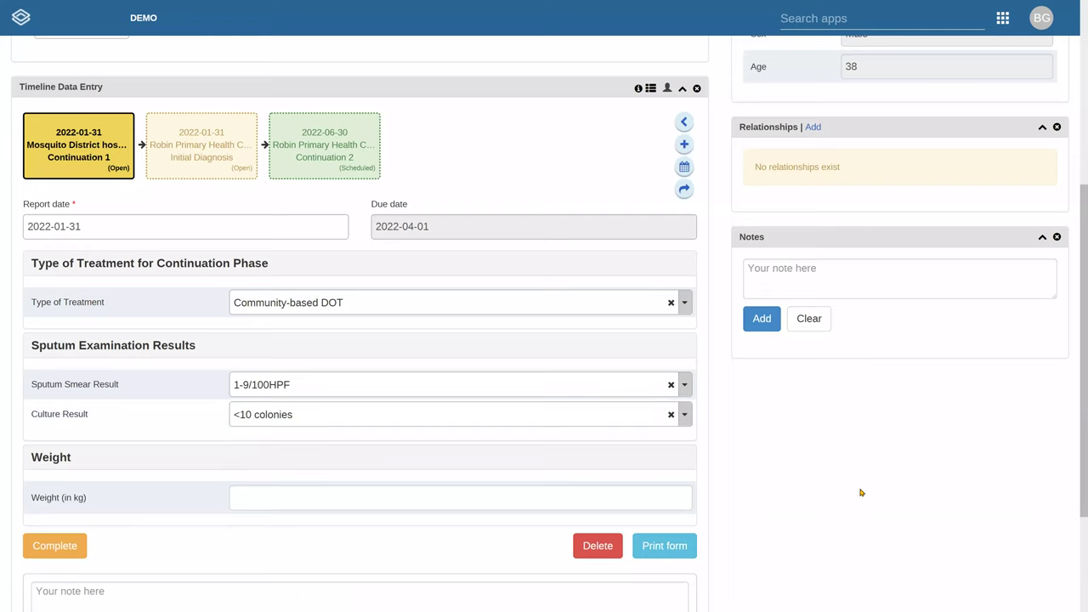
Return to the enrollment details of the TB Treatment Card and leave the browser's full-screen view
{"action": "scroll", "coordinate": [721, 408], "scroll_direction": "up", "scroll_amount": 2}
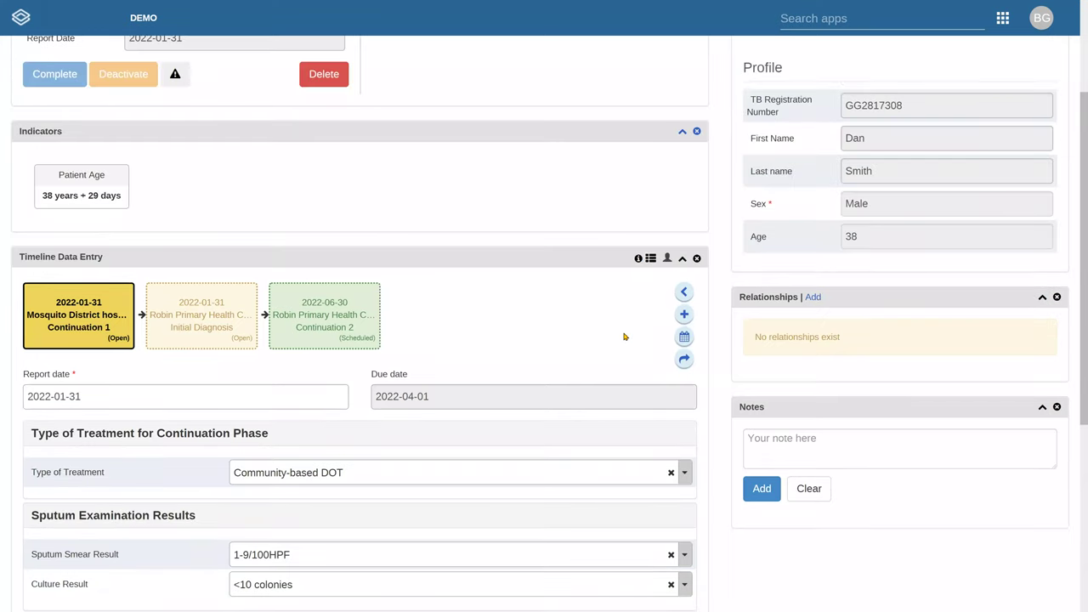
{"action": "scroll", "coordinate": [621, 337], "scroll_direction": "up", "scroll_amount": 2}
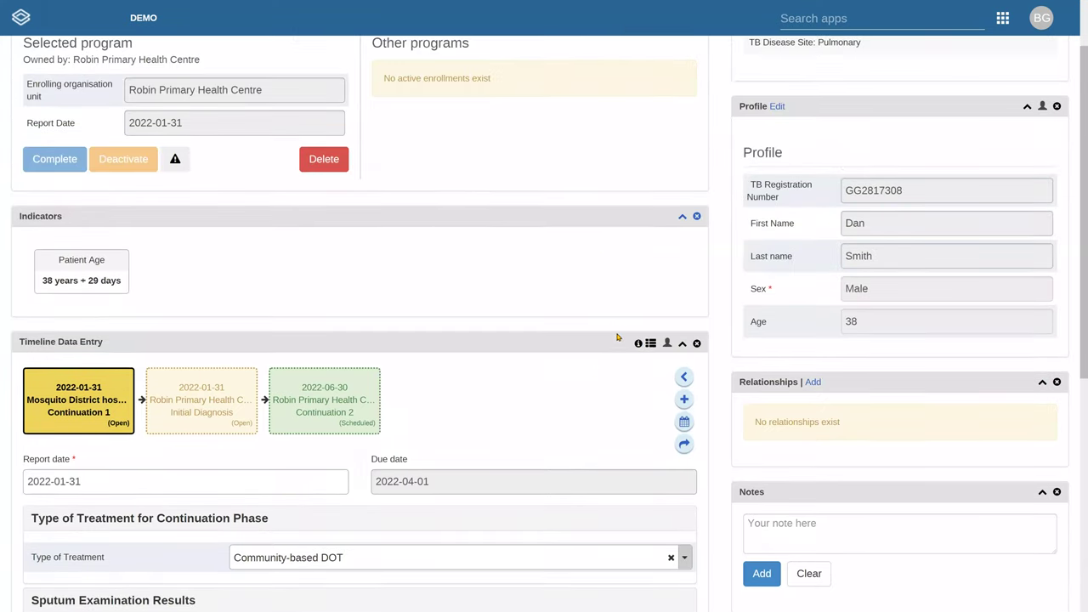
{"action": "scroll", "coordinate": [617, 338], "scroll_direction": "up", "scroll_amount": 1}
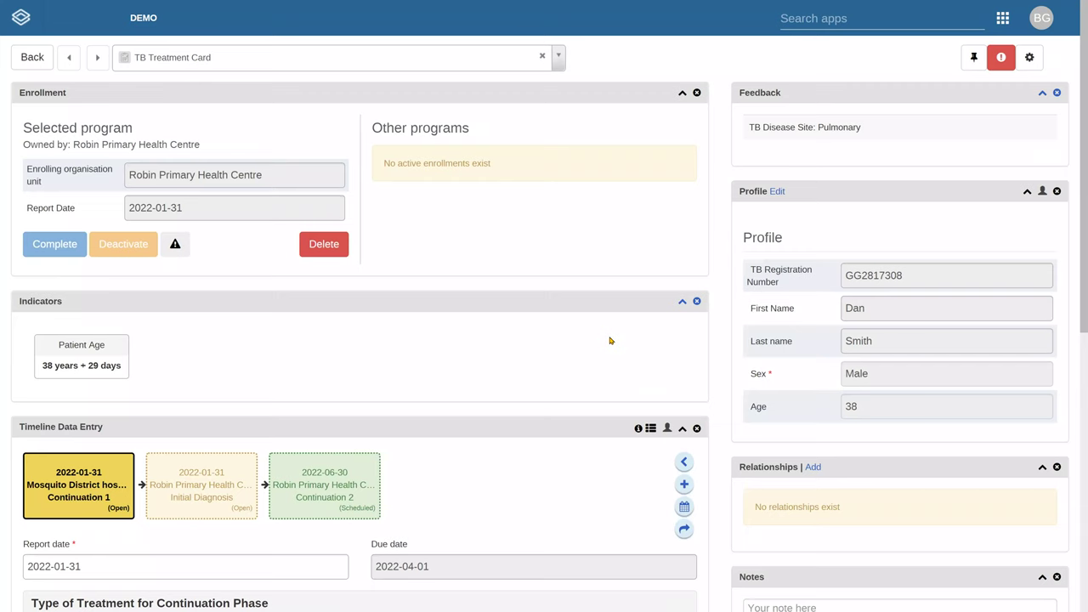
{"action": "key", "text": "F11"}
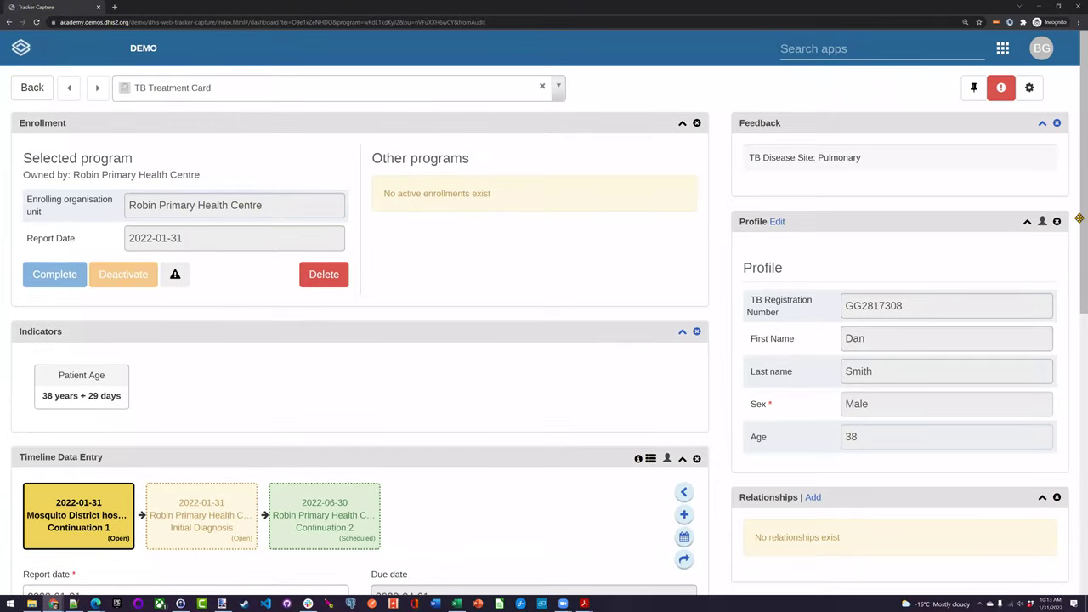
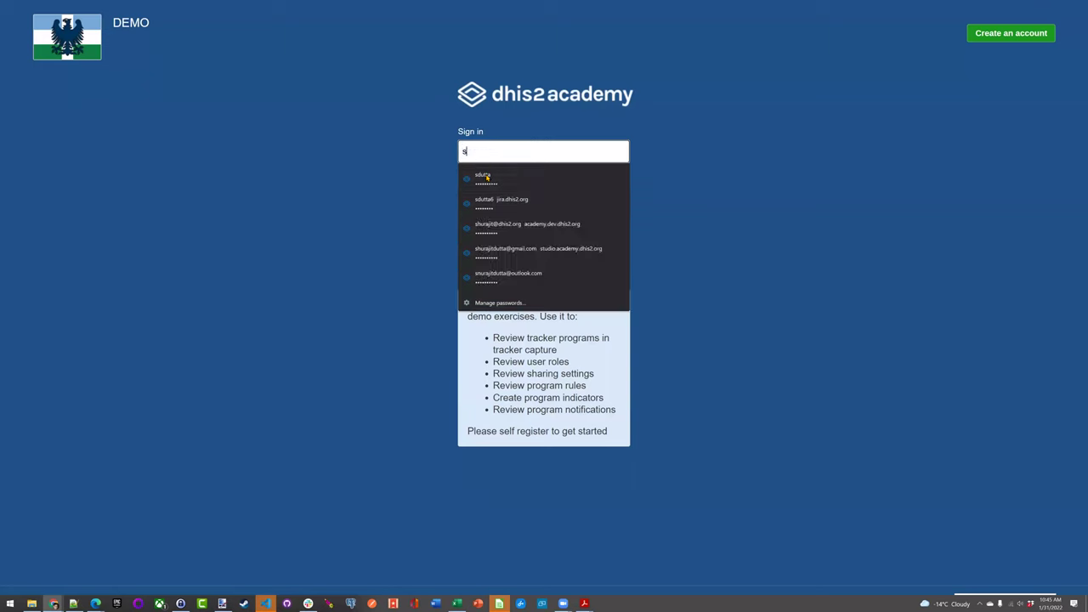
Sign in to the DHIS2 Academy demo with the saved username and account password
{"action": "left_click", "coordinate": [487, 177]}
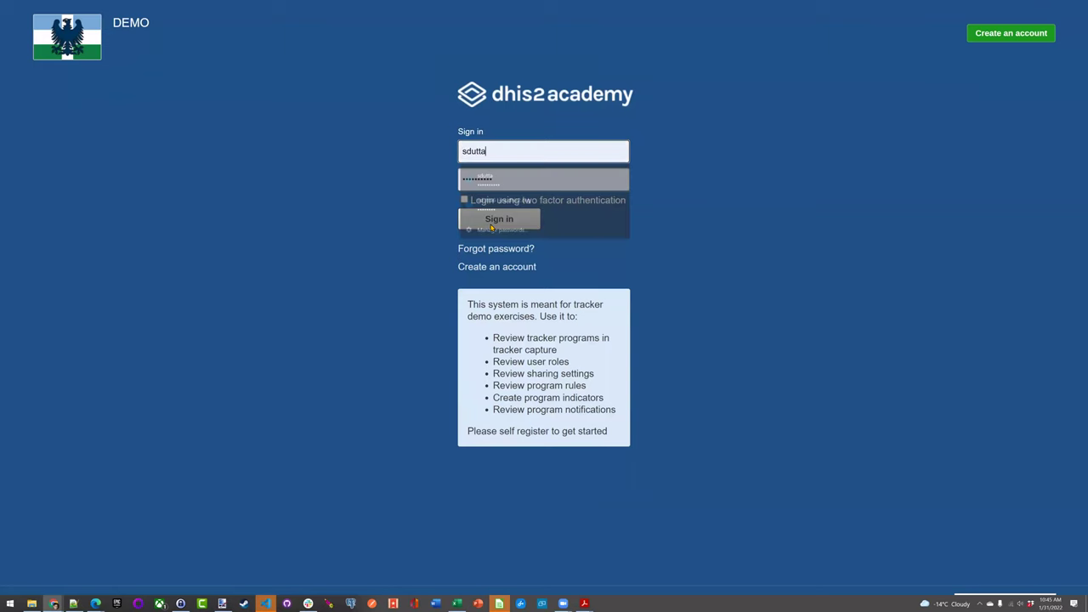
{"action": "left_click", "coordinate": [492, 223]}
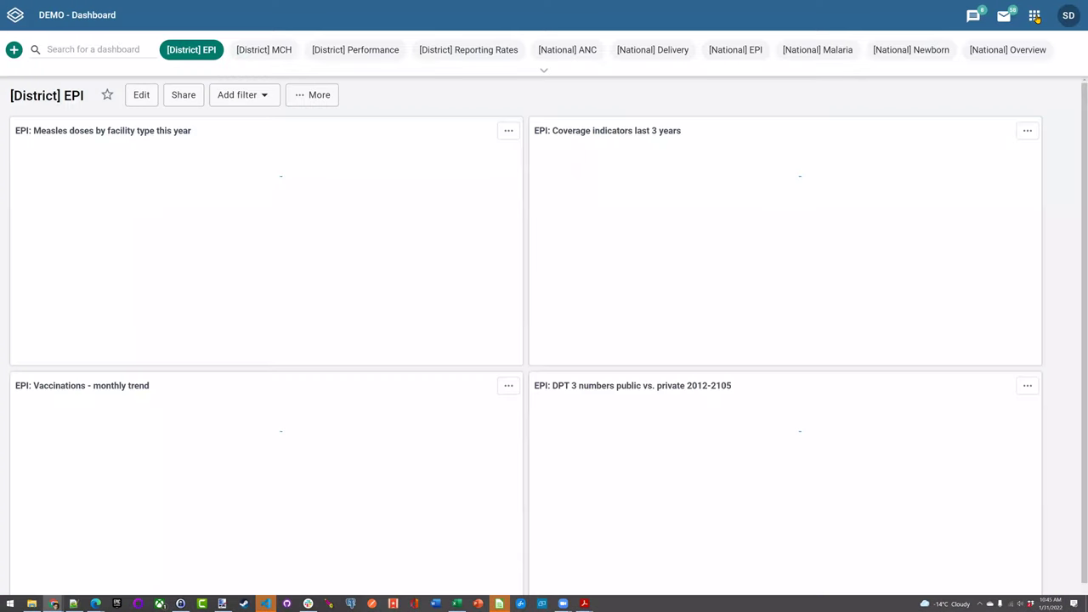
Find the Maintenance app by searching for "main" and open its program management list
{"action": "left_click", "coordinate": [1034, 15]}
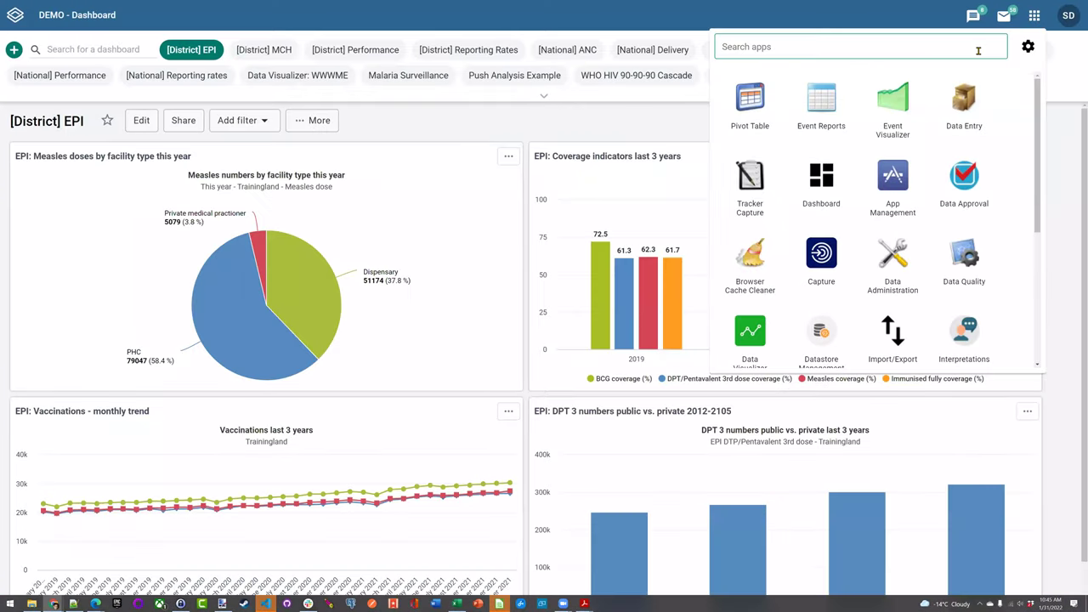
{"action": "type", "text": "main"}
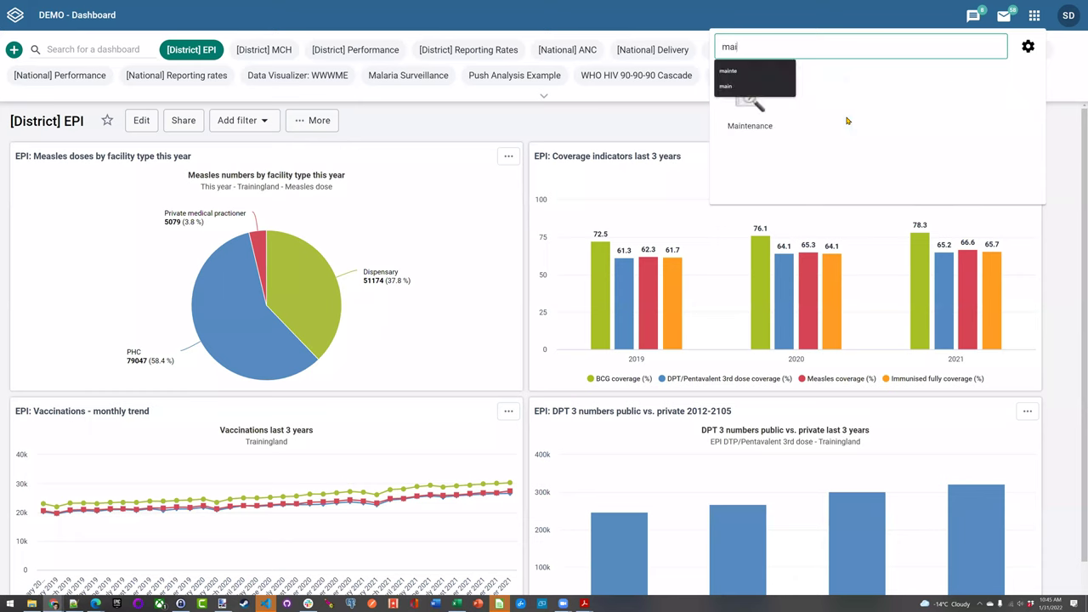
{"action": "left_click", "coordinate": [752, 106]}
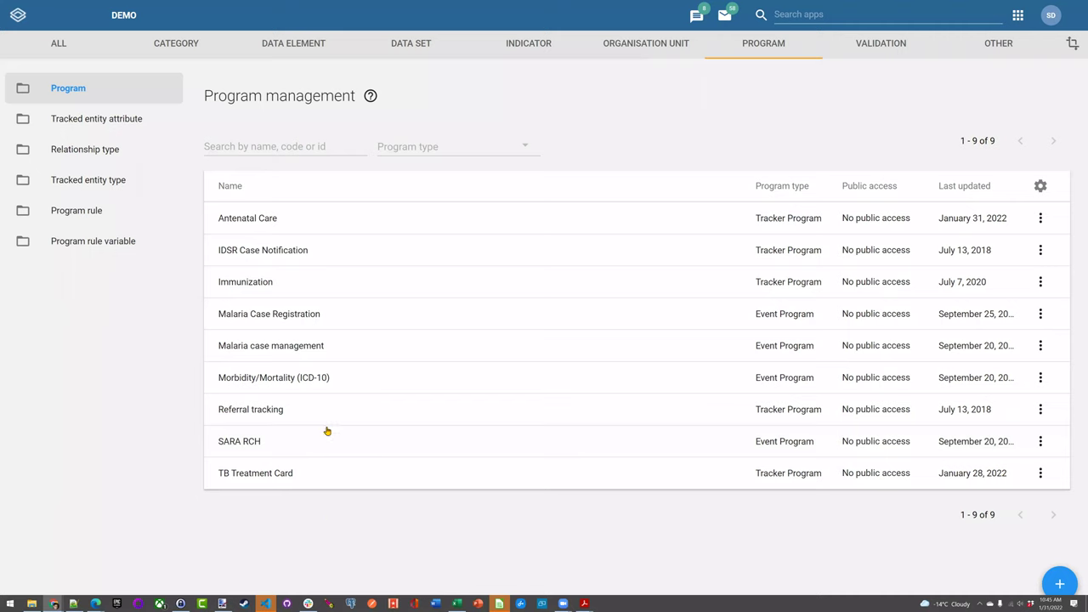
Open the Immunization tracker program and examine the options available for its access level
{"action": "left_click", "coordinate": [273, 292]}
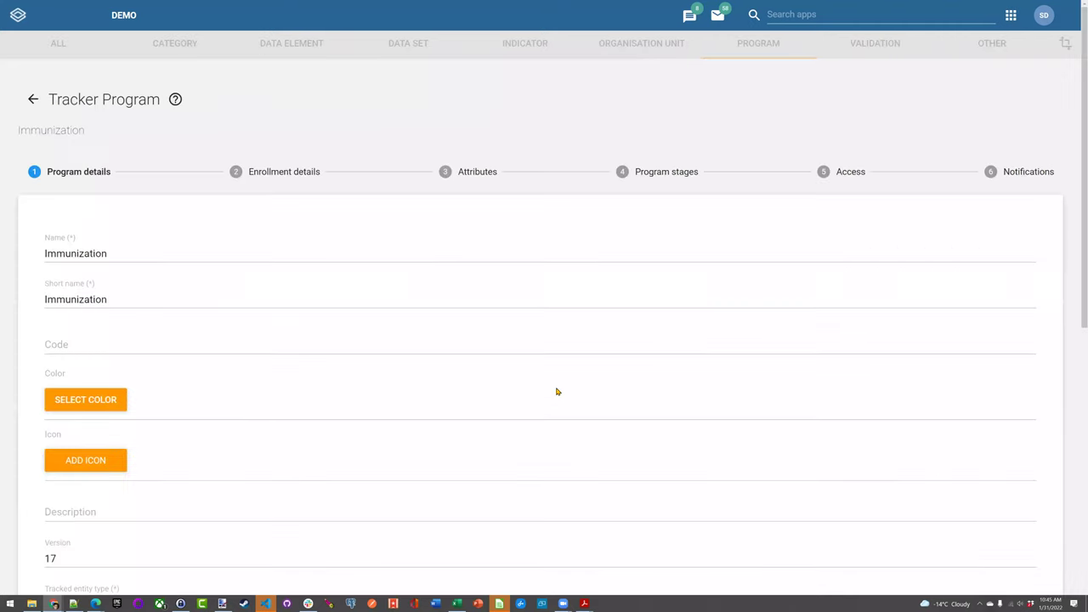
{"action": "scroll", "coordinate": [557, 391], "scroll_direction": "down", "scroll_amount": 5}
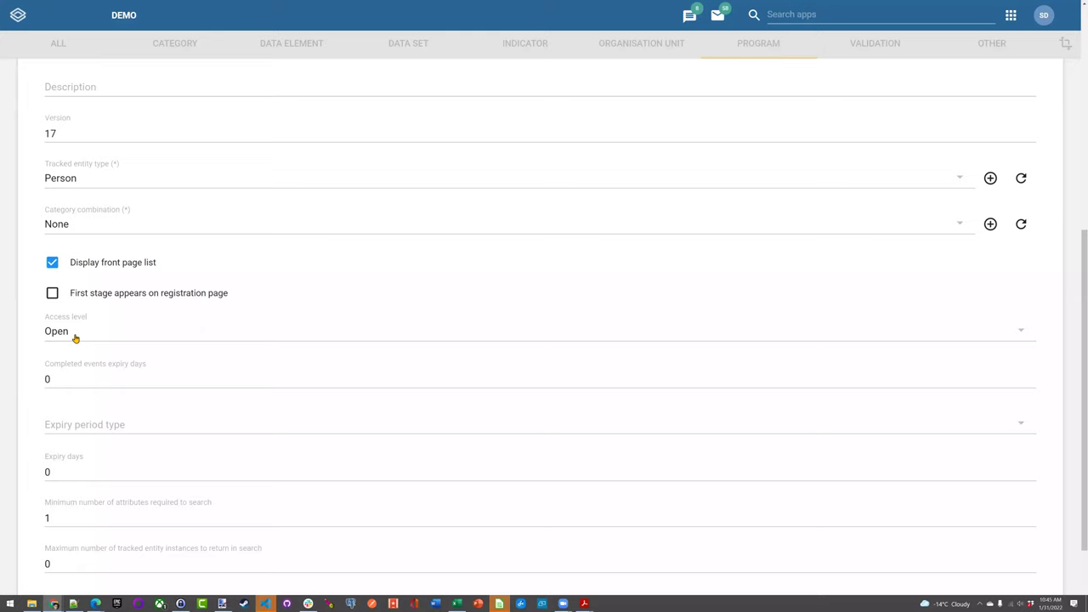
{"action": "left_click", "coordinate": [75, 338]}
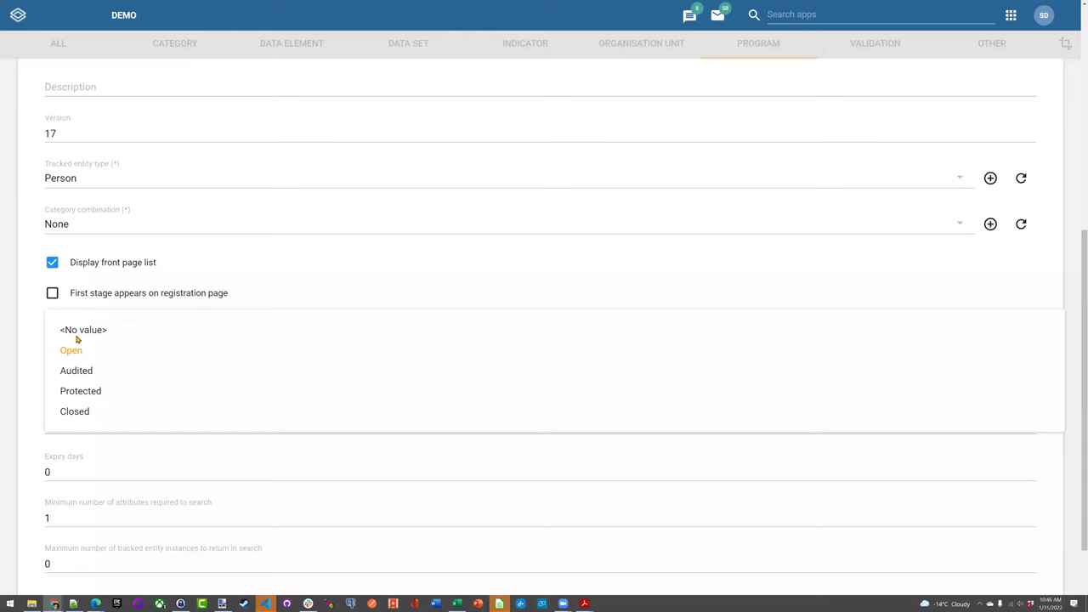
{"action": "left_click", "coordinate": [64, 350]}
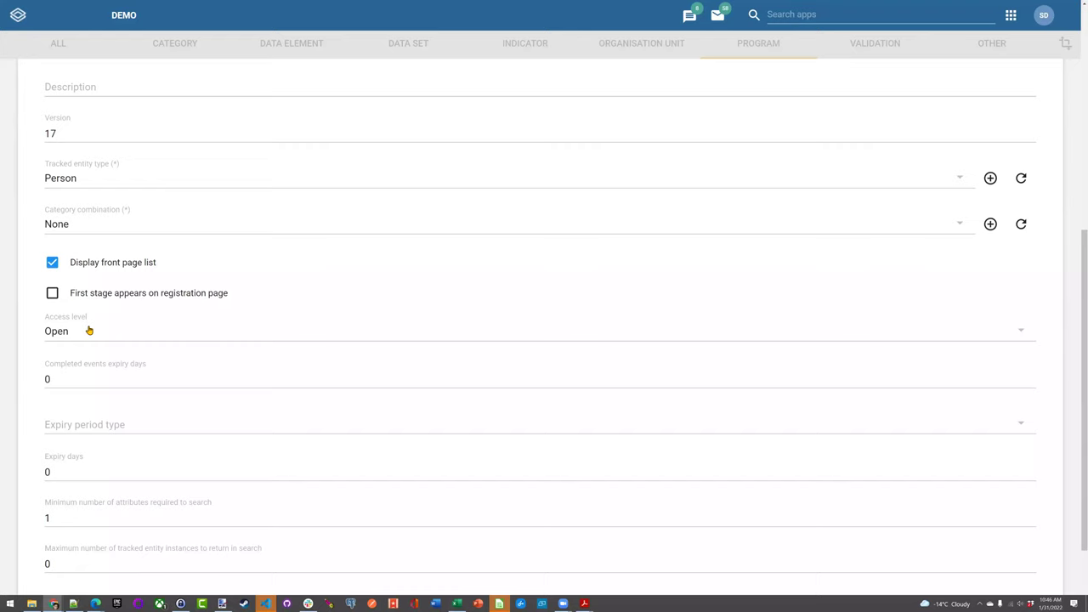
Leave the Immunization program, examine the access level options of the TB Treatment Card program, and return to the program list without saving
{"action": "scroll", "coordinate": [324, 353], "scroll_direction": "down", "scroll_amount": 2}
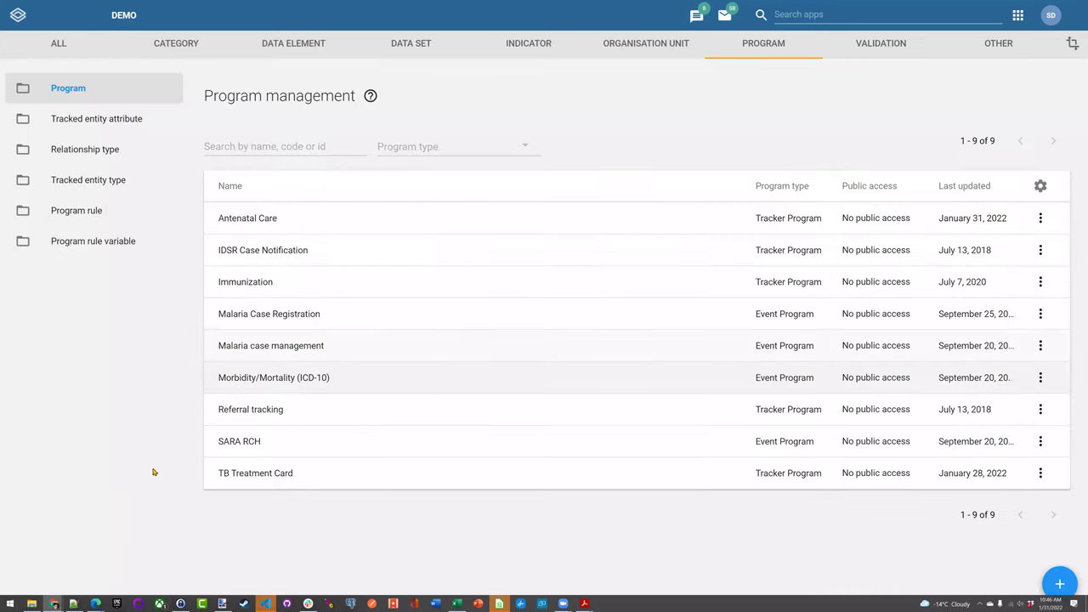
{"action": "left_click", "coordinate": [279, 484]}
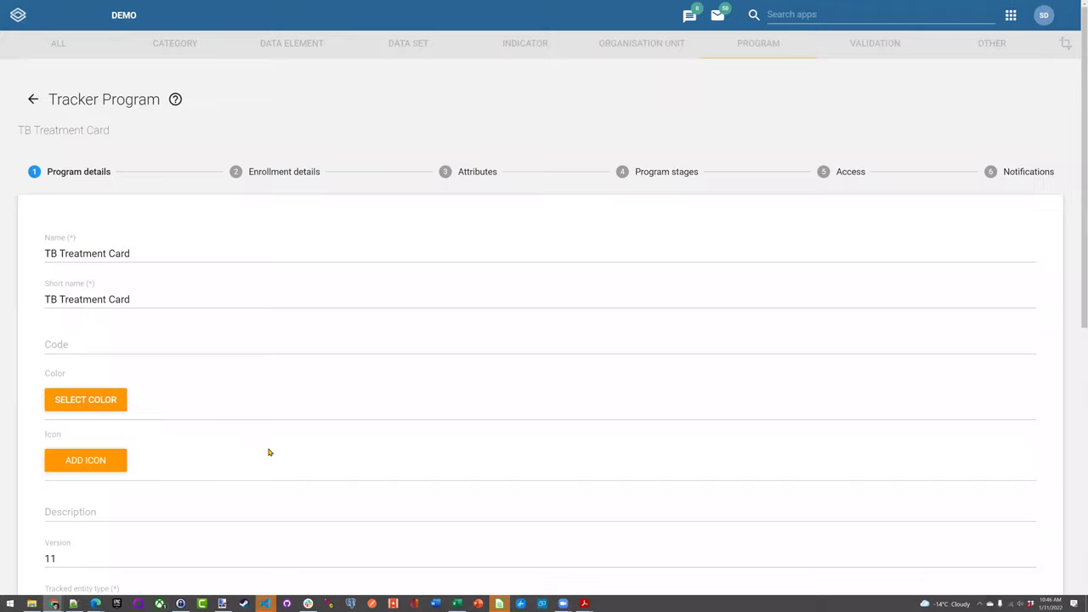
{"action": "scroll", "coordinate": [247, 349], "scroll_direction": "down", "scroll_amount": 5}
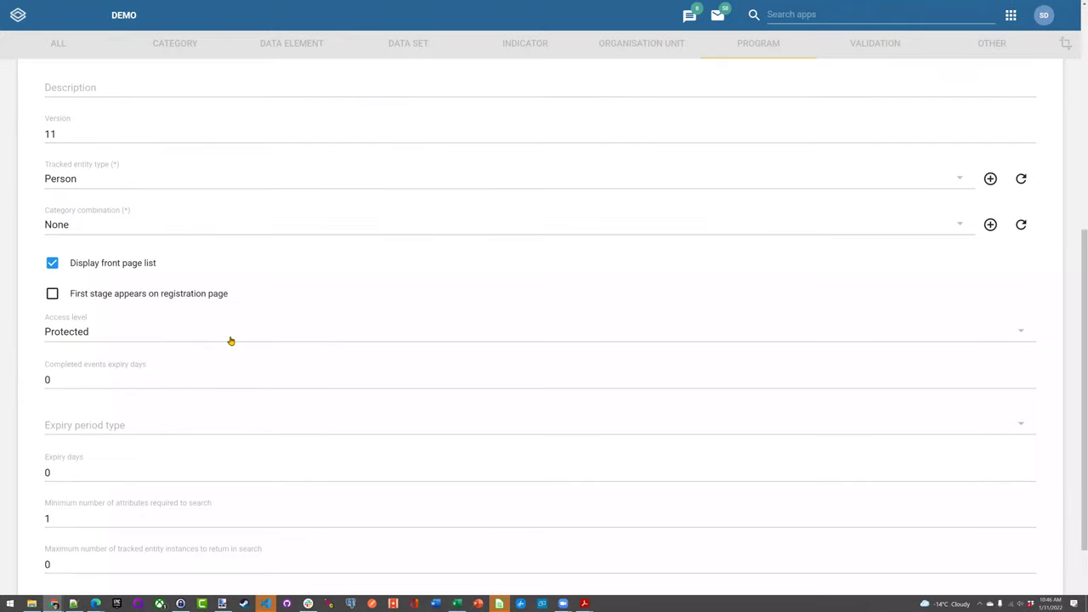
{"action": "left_click", "coordinate": [175, 338]}
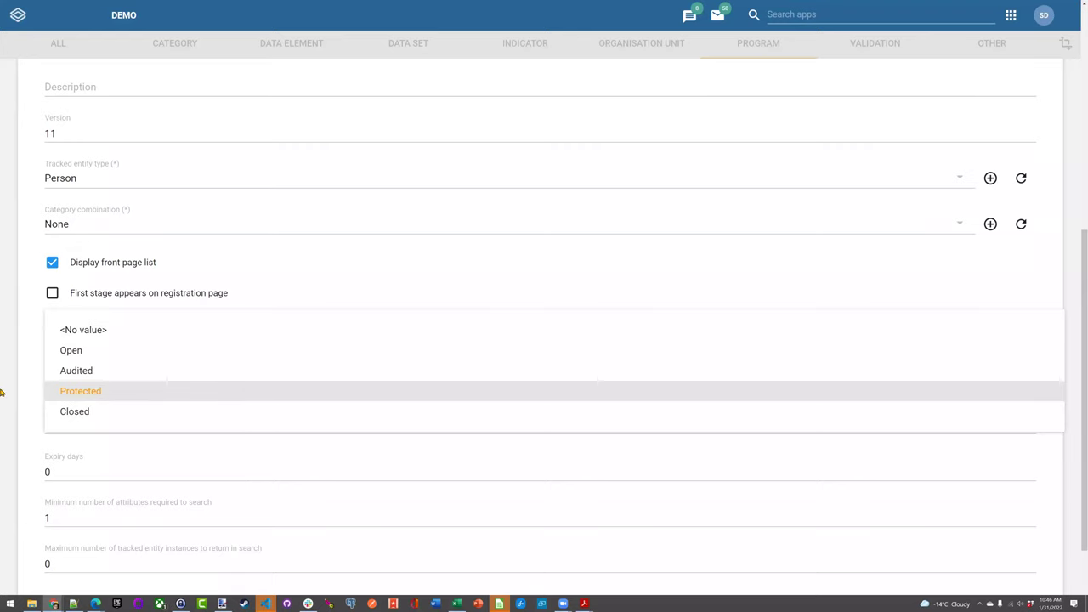
{"action": "left_click", "coordinate": [32, 375]}
{"action": "scroll", "coordinate": [289, 366], "scroll_direction": "down", "scroll_amount": 2}
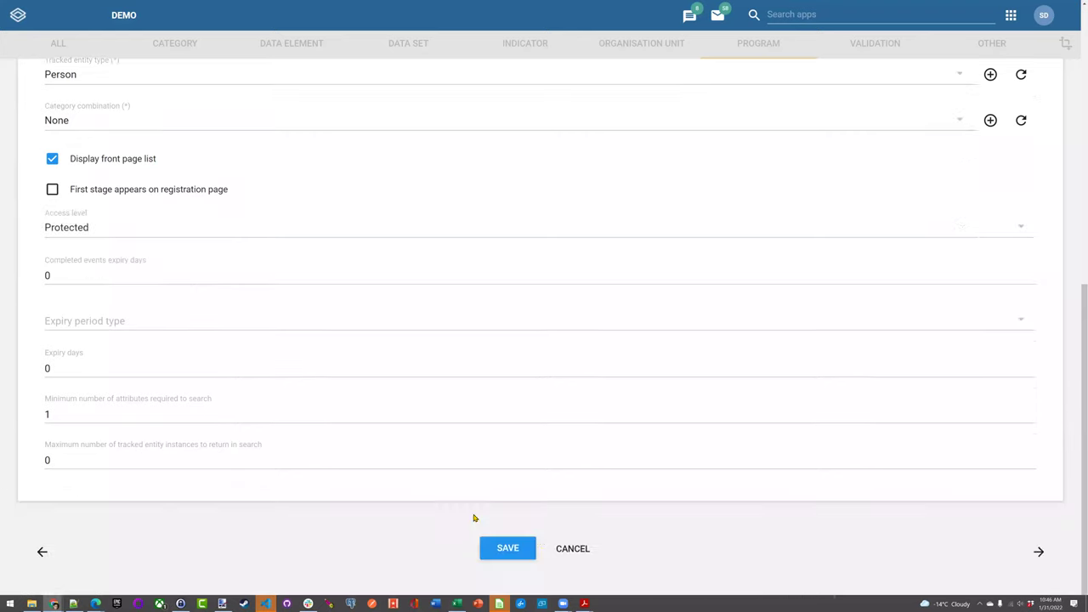
{"action": "left_click", "coordinate": [553, 546]}
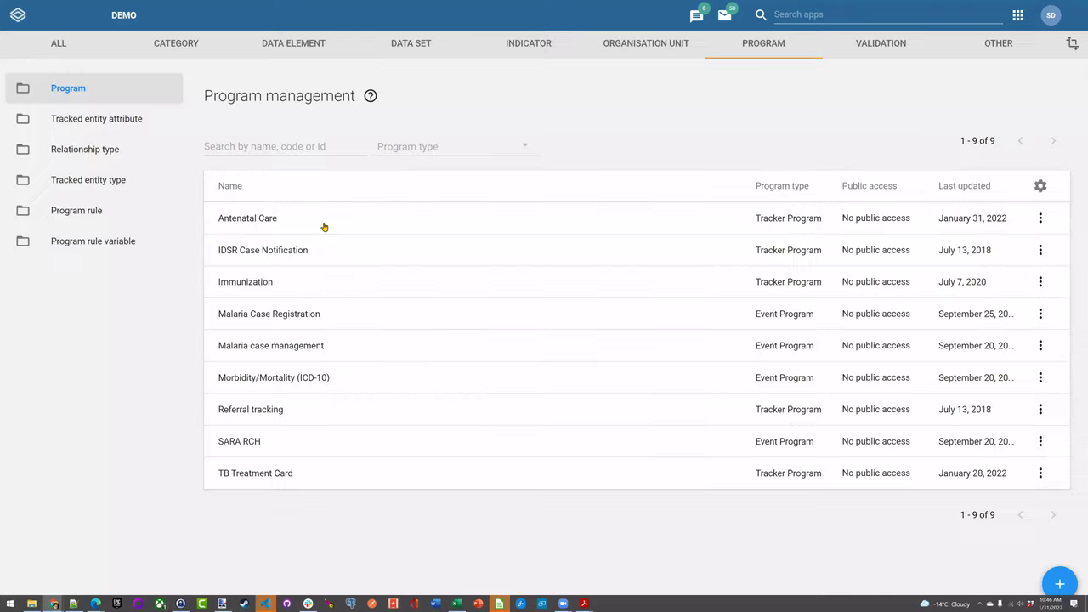
Open the Antenatal Care program, check its access level, and return to the program list without saving
{"action": "left_click", "coordinate": [323, 226]}
{"action": "scroll", "coordinate": [459, 361], "scroll_direction": "down", "scroll_amount": 5}
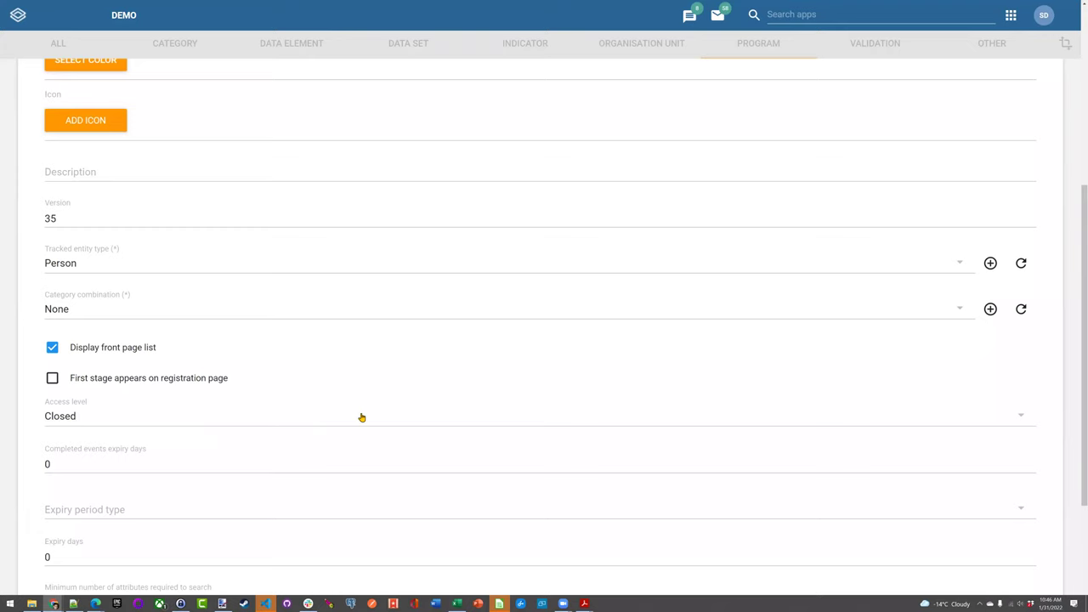
{"action": "scroll", "coordinate": [362, 416], "scroll_direction": "down", "scroll_amount": 3}
{"action": "left_click", "coordinate": [573, 553]}
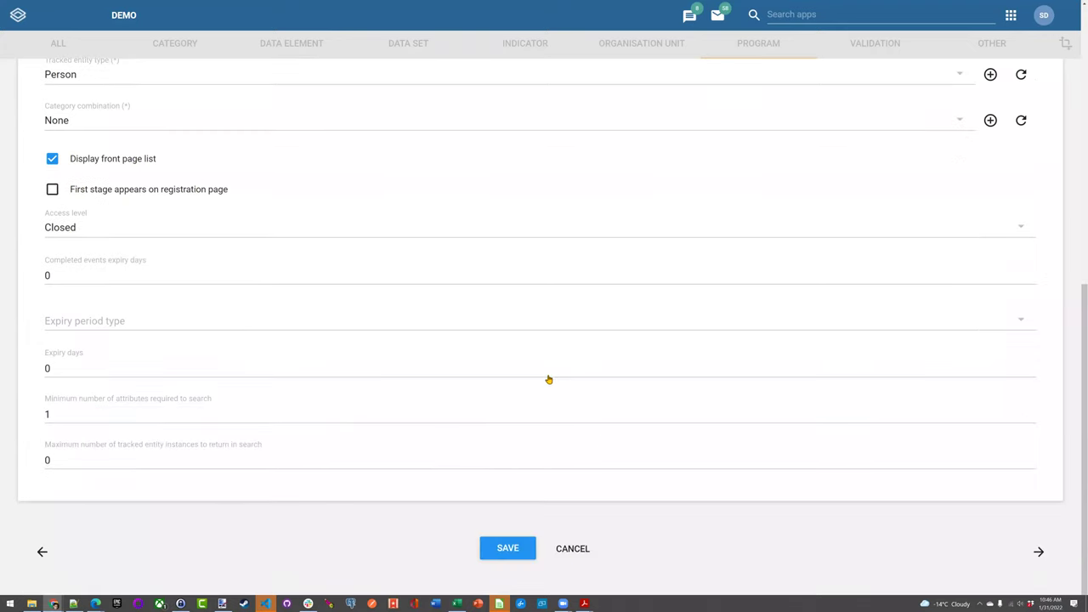
Reopen the TB Treatment Card program and check the access level in its program details
{"action": "left_click", "coordinate": [283, 472]}
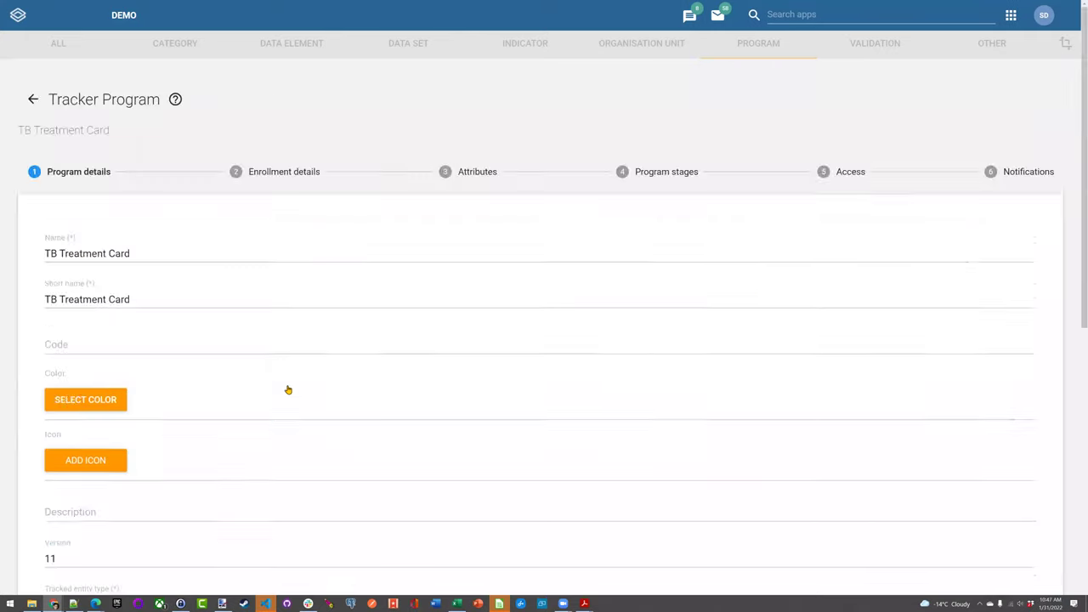
{"action": "scroll", "coordinate": [286, 391], "scroll_direction": "down", "scroll_amount": 5}
{"action": "scroll", "coordinate": [126, 306], "scroll_direction": "down", "scroll_amount": 1}
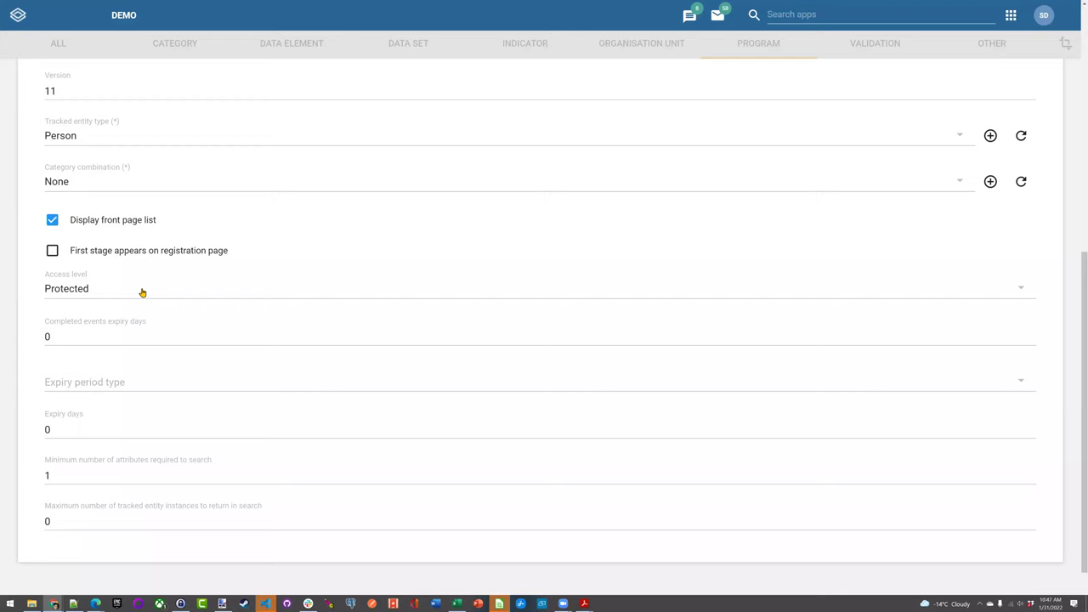
Switch to the user management app by searching for "user" and open the list of users
{"action": "left_click", "coordinate": [803, 13]}
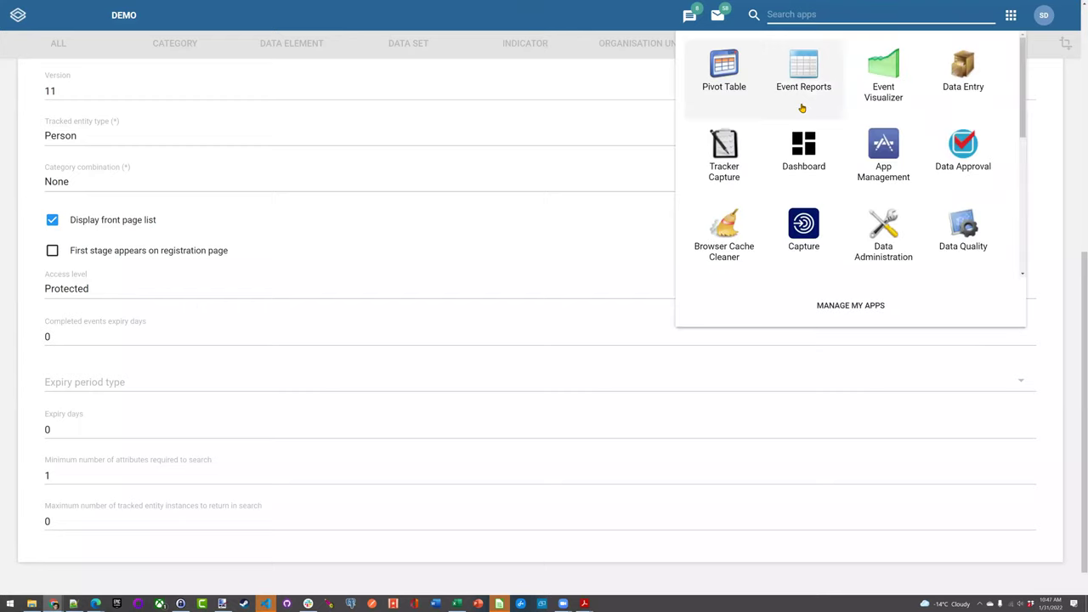
{"action": "type", "text": "user"}
{"action": "left_click", "coordinate": [510, 299]}
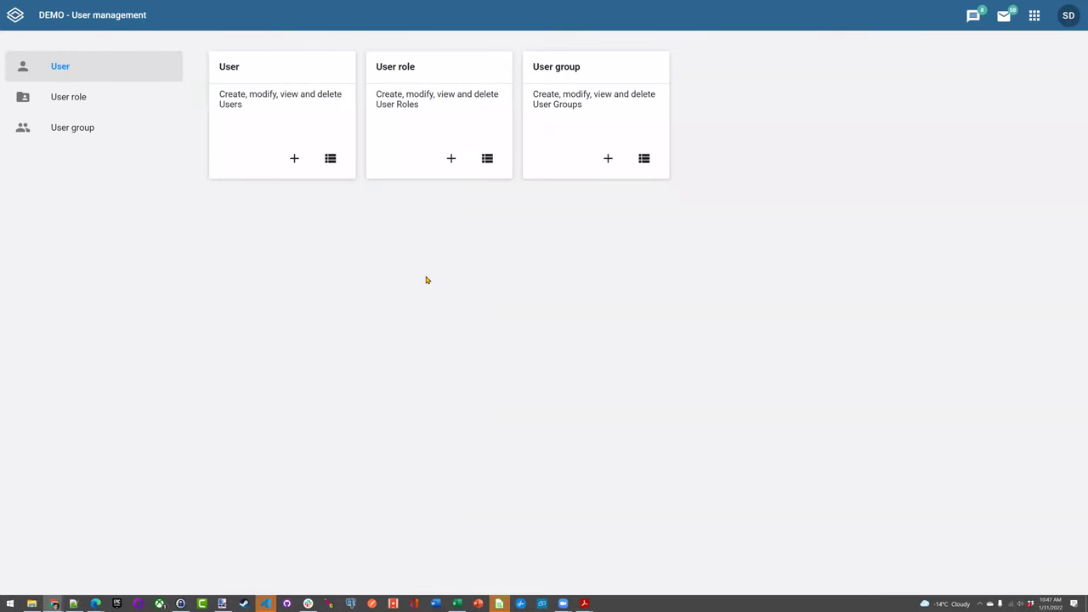
{"action": "left_click", "coordinate": [284, 161]}
Search the users by name for "breakglass" and open the matching account for editing
{"action": "left_click", "coordinate": [247, 99]}
{"action": "type", "text": "br"}
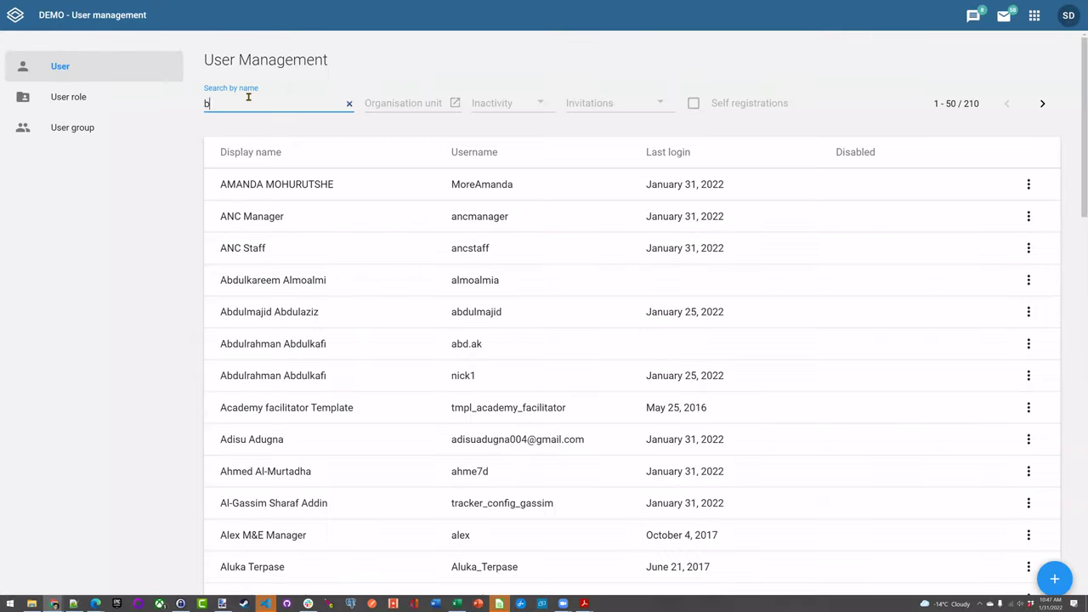
{"action": "type", "text": "eakglass"}
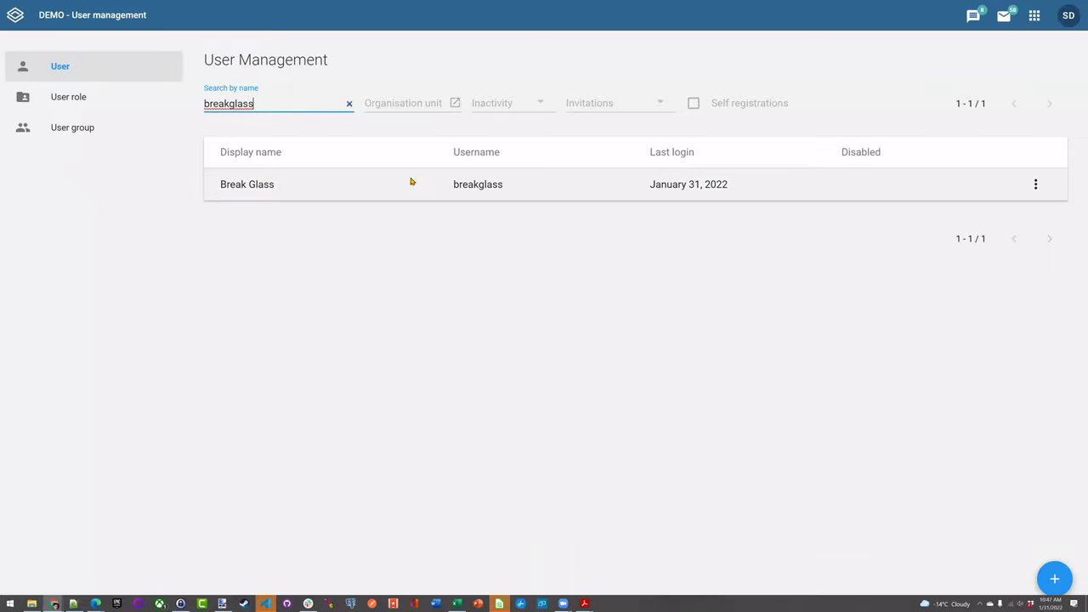
{"action": "left_click", "coordinate": [411, 181]}
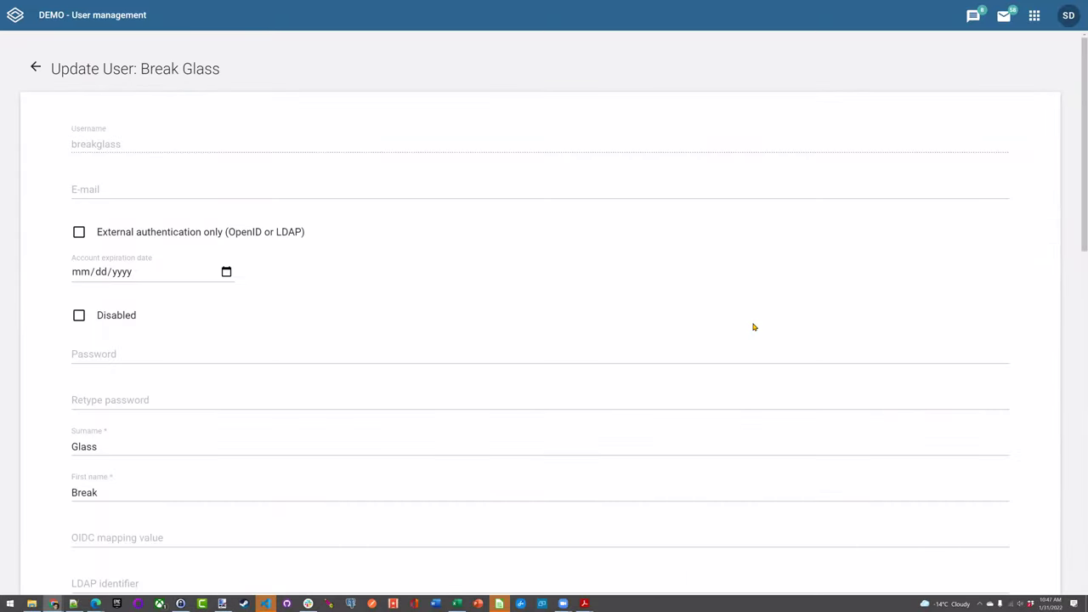
Show the additional options of the user form and examine the data capture, data output and search organisation units
{"action": "scroll", "coordinate": [741, 293], "scroll_direction": "down", "scroll_amount": 2}
{"action": "scroll", "coordinate": [741, 292], "scroll_direction": "down", "scroll_amount": 7}
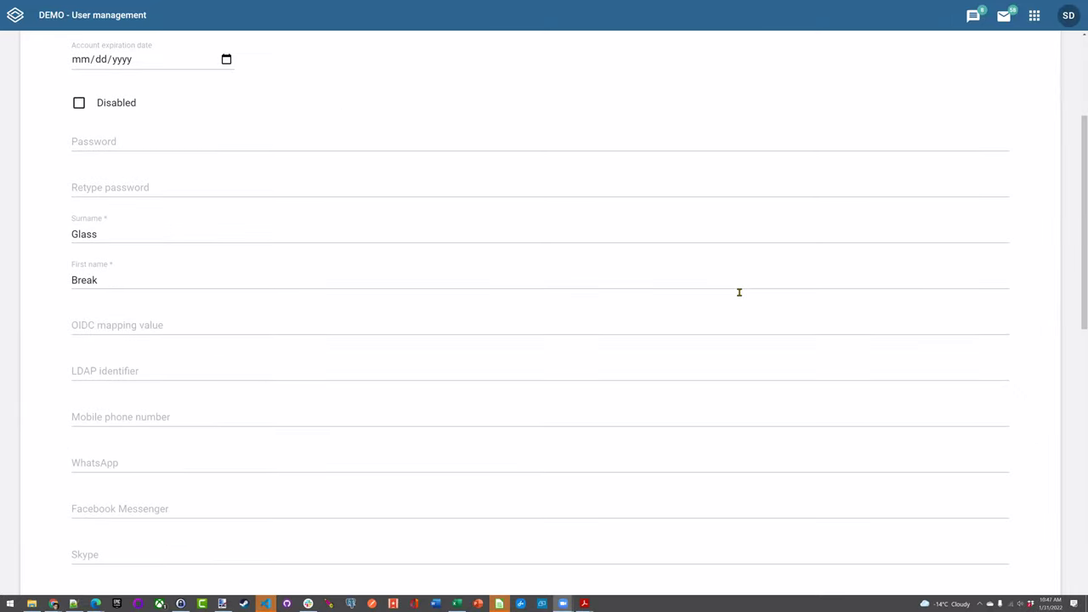
{"action": "scroll", "coordinate": [729, 311], "scroll_direction": "down", "scroll_amount": 2}
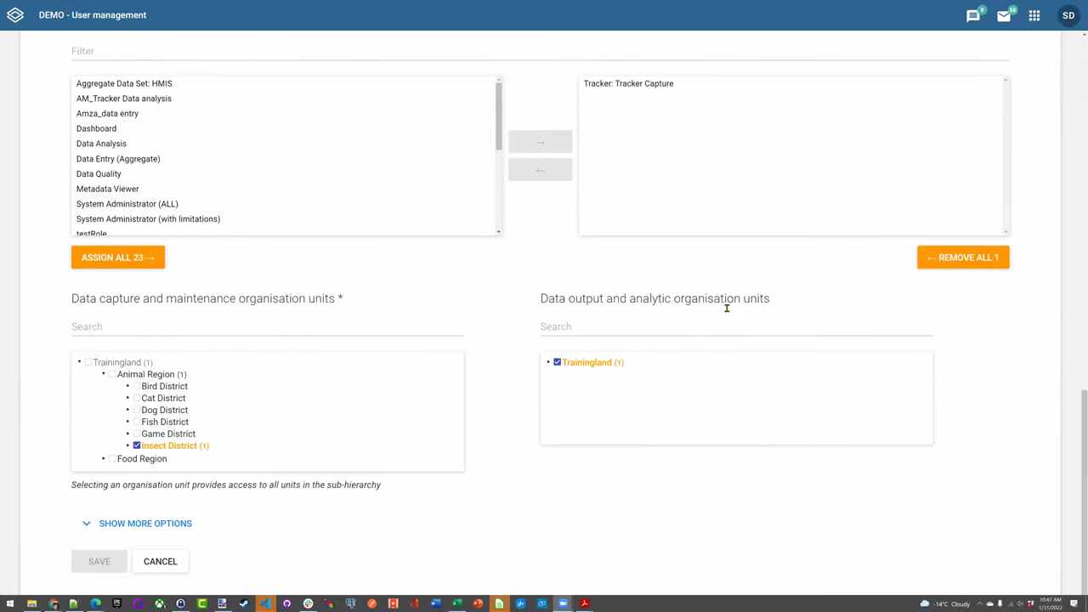
{"action": "left_click", "coordinate": [179, 525]}
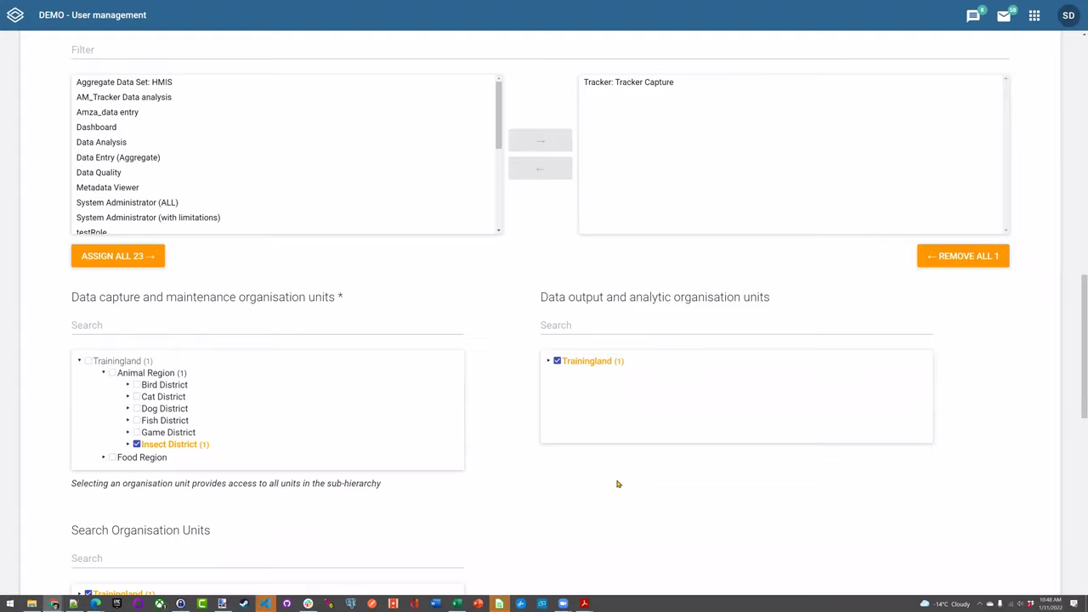
{"action": "scroll", "coordinate": [620, 481], "scroll_direction": "down", "scroll_amount": 2}
{"action": "scroll", "coordinate": [621, 465], "scroll_direction": "up", "scroll_amount": 1}
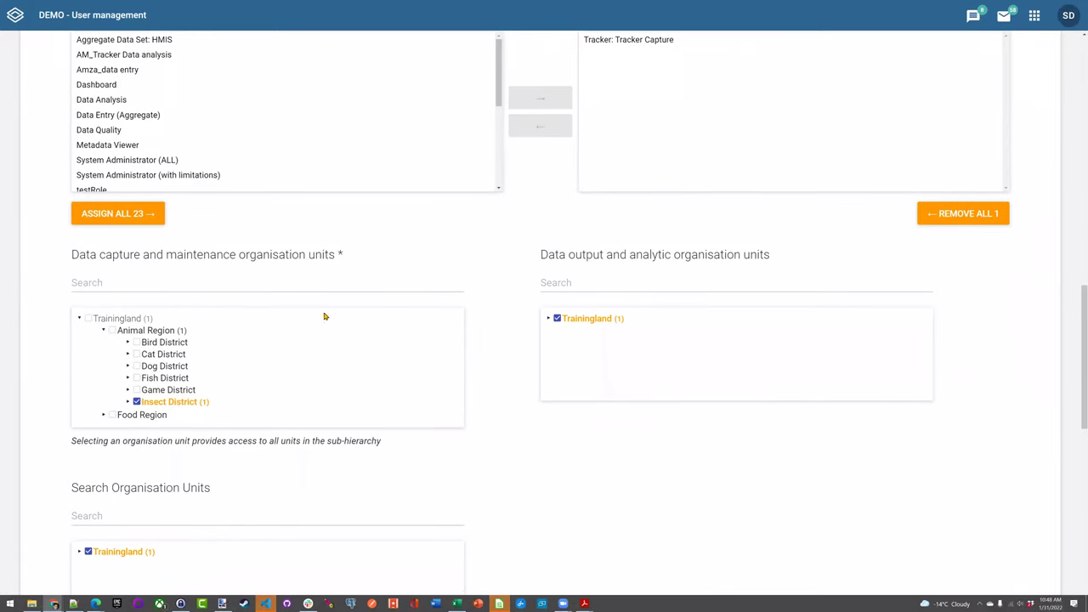
{"action": "left_click", "coordinate": [128, 402]}
{"action": "scroll", "coordinate": [476, 340], "scroll_direction": "down", "scroll_amount": 2}
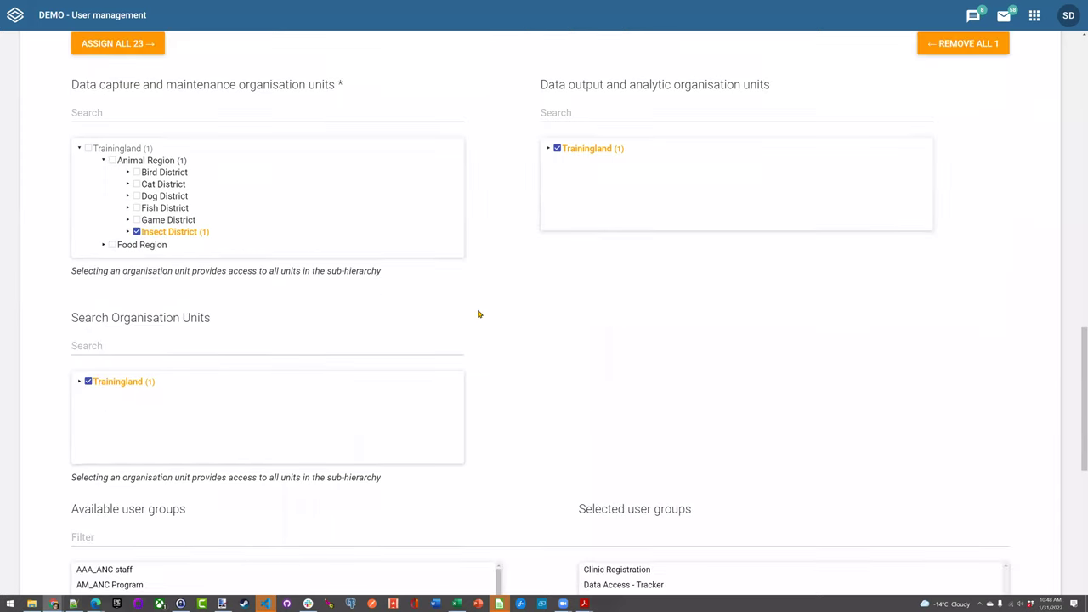
{"action": "scroll", "coordinate": [269, 479], "scroll_direction": "up", "scroll_amount": 1}
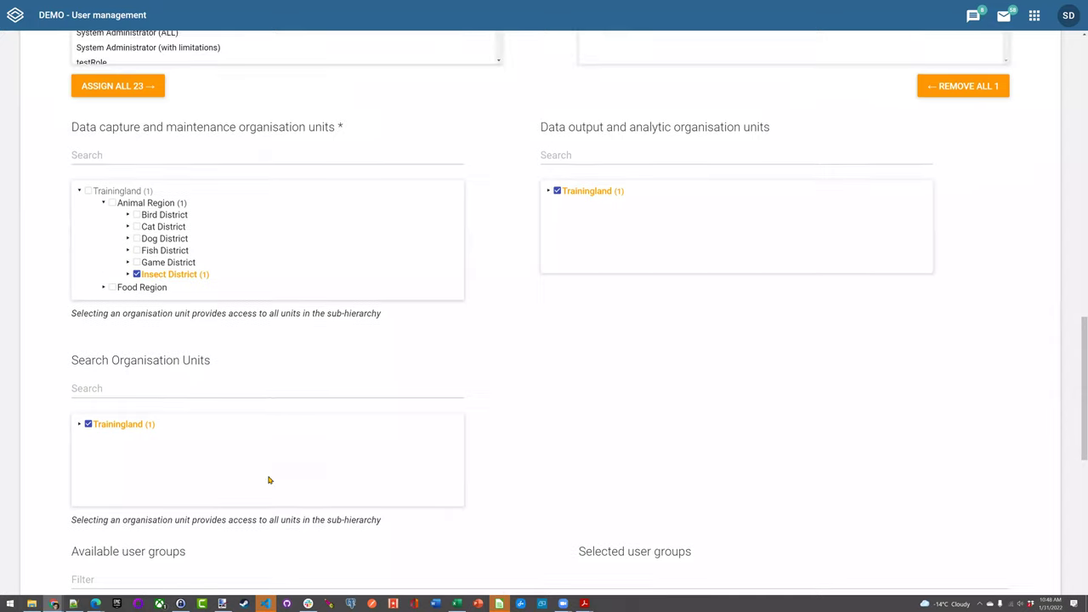
Try ticking Insect District under Animal Region in the search organisation units, and clear both Trainingland and Insect District
{"action": "left_click", "coordinate": [79, 423]}
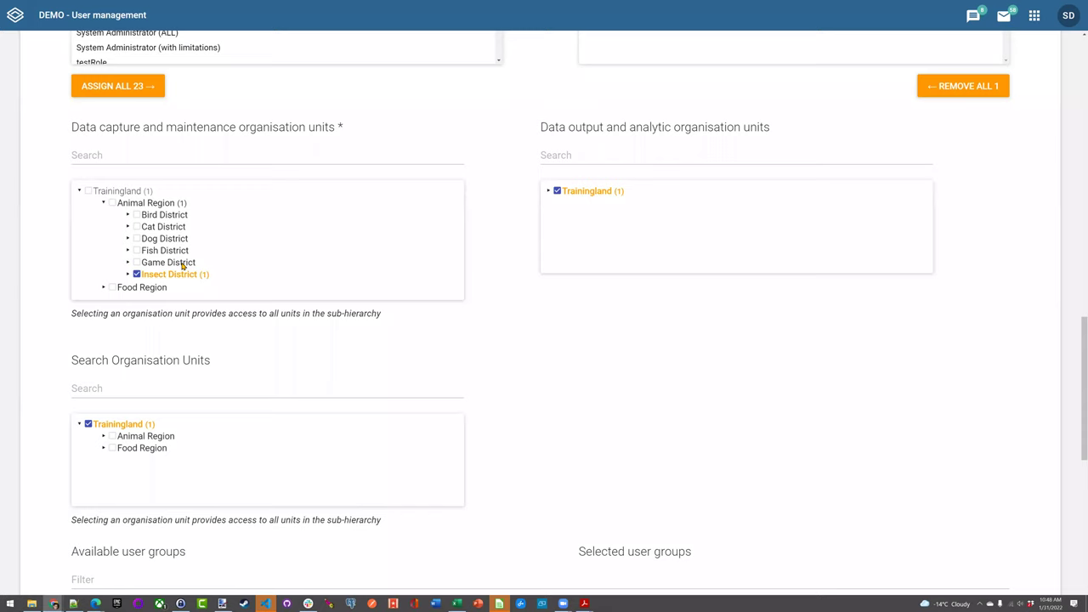
{"action": "left_click", "coordinate": [102, 435]}
{"action": "left_click", "coordinate": [138, 507]}
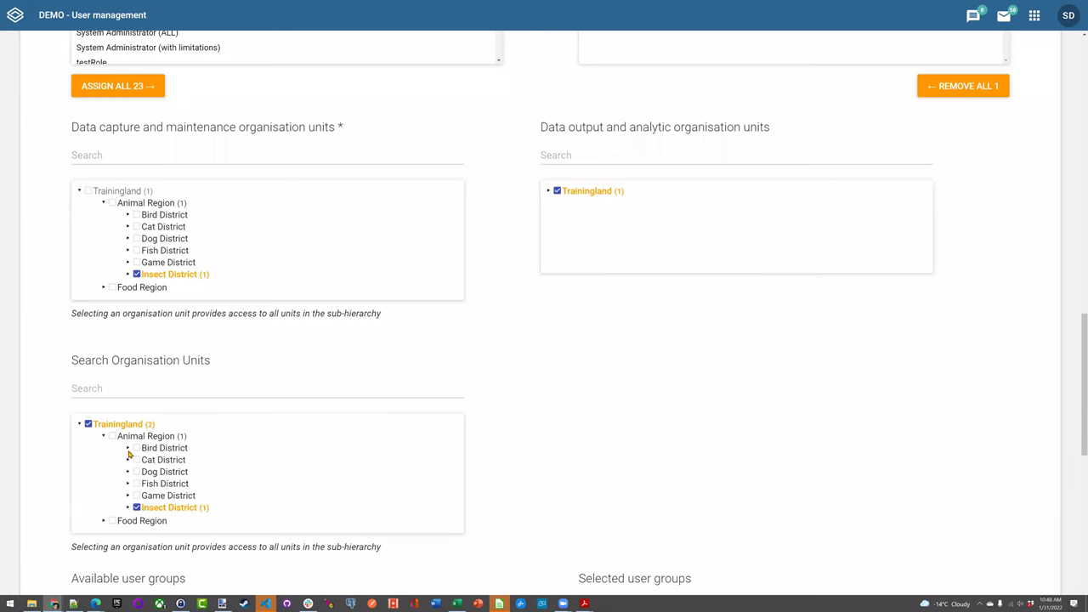
{"action": "left_click", "coordinate": [88, 423]}
{"action": "left_click", "coordinate": [136, 507]}
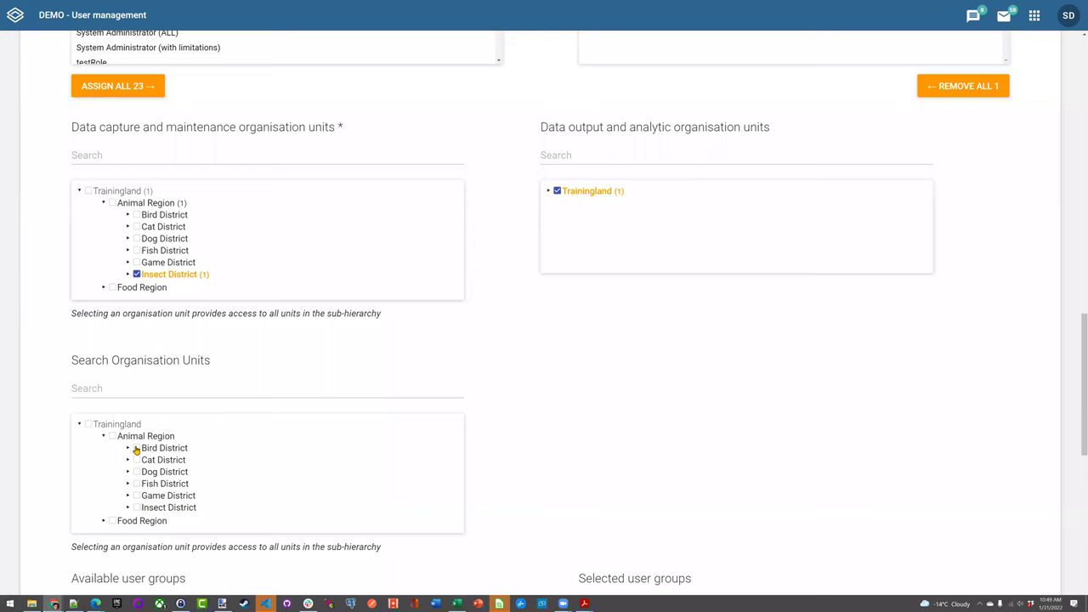
Try Animal Region as a search organisation unit, restore Trainingland, and clear Animal Region again
{"action": "left_click", "coordinate": [112, 436]}
{"action": "left_click", "coordinate": [88, 423]}
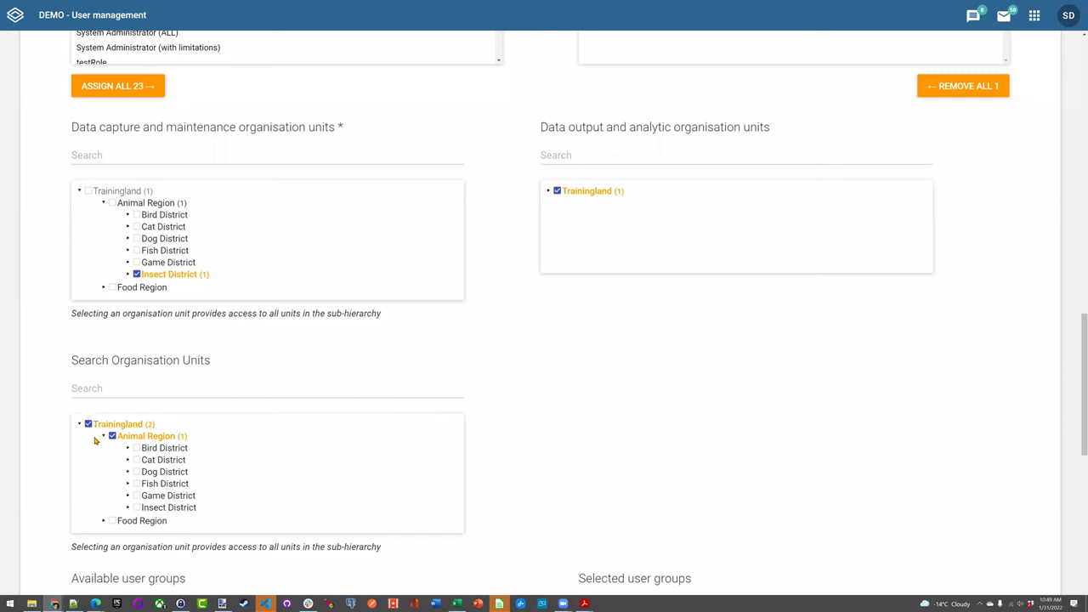
{"action": "left_click", "coordinate": [111, 438]}
Examine the facilities under Insect District in the data capture organisation units and collapse the search organisation unit tree to Trainingland
{"action": "left_click", "coordinate": [128, 274]}
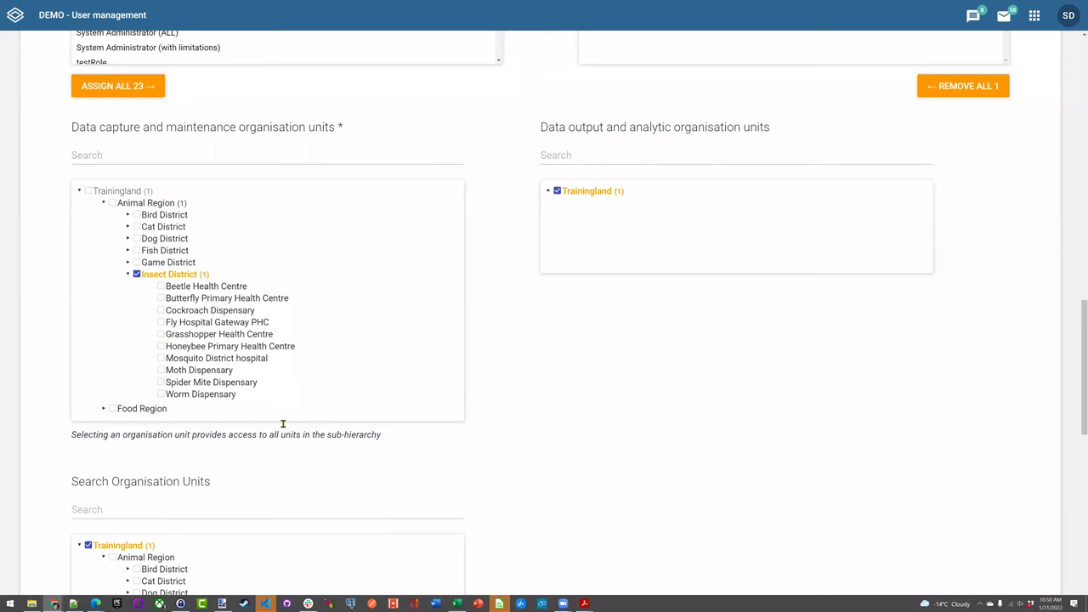
{"action": "scroll", "coordinate": [299, 359], "scroll_direction": "down", "scroll_amount": 2}
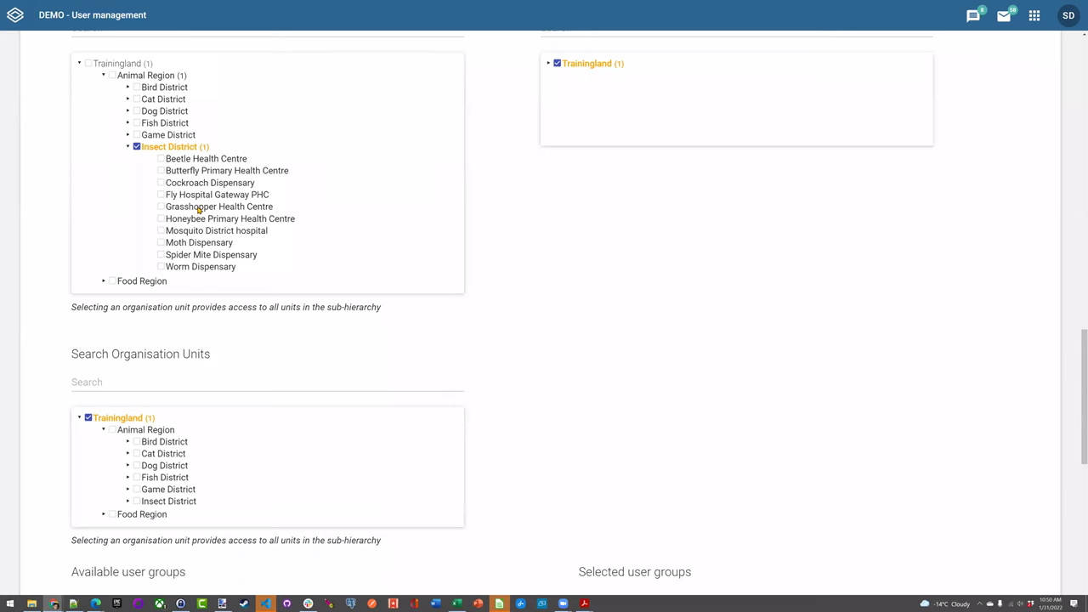
{"action": "left_click", "coordinate": [104, 431]}
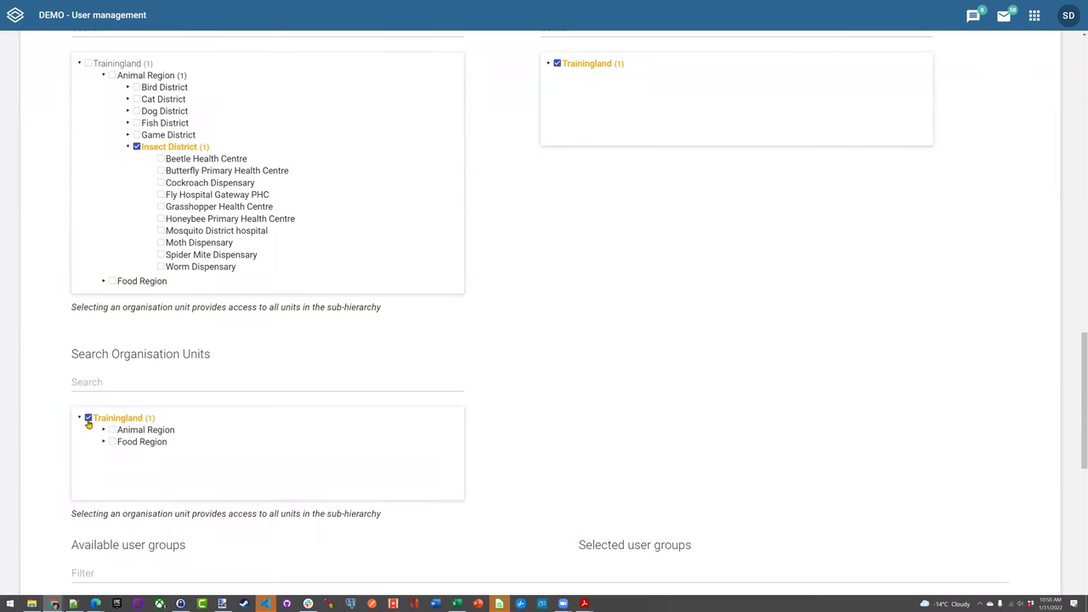
{"action": "left_click", "coordinate": [79, 418]}
{"action": "scroll", "coordinate": [287, 297], "scroll_direction": "up", "scroll_amount": 3}
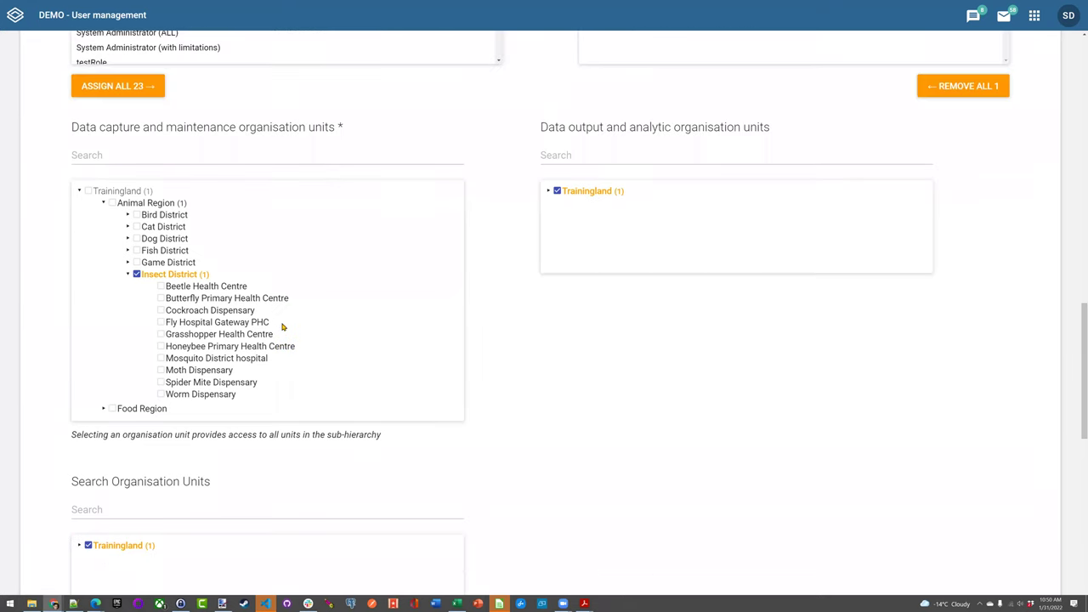
Examine the facilities under Cat District in the data capture organisation units, and the user's selected roles and user groups
{"action": "left_click", "coordinate": [129, 228]}
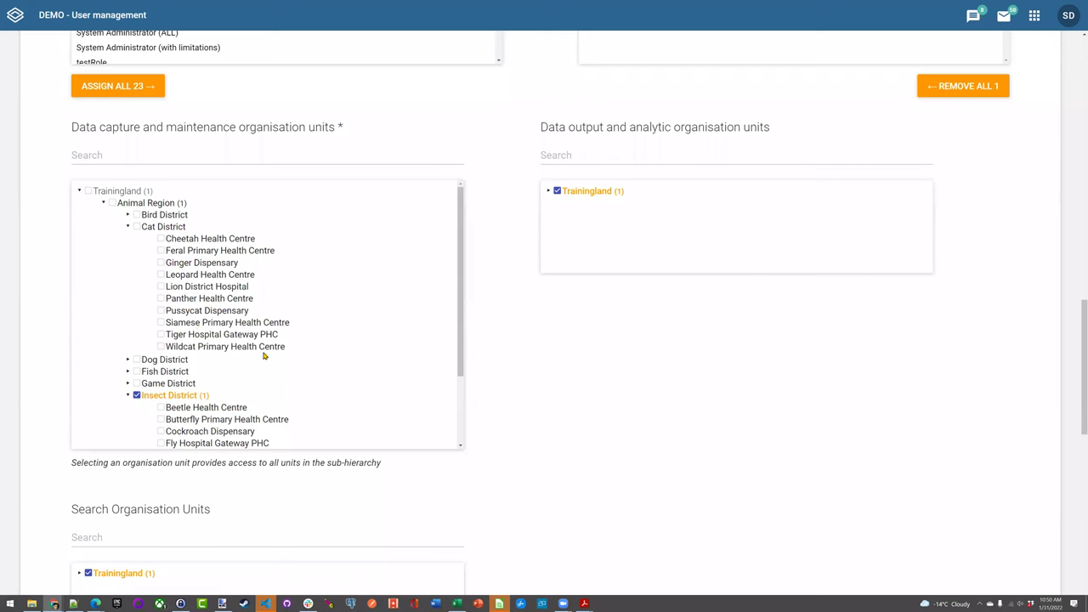
{"action": "scroll", "coordinate": [238, 340], "scroll_direction": "down", "scroll_amount": 1}
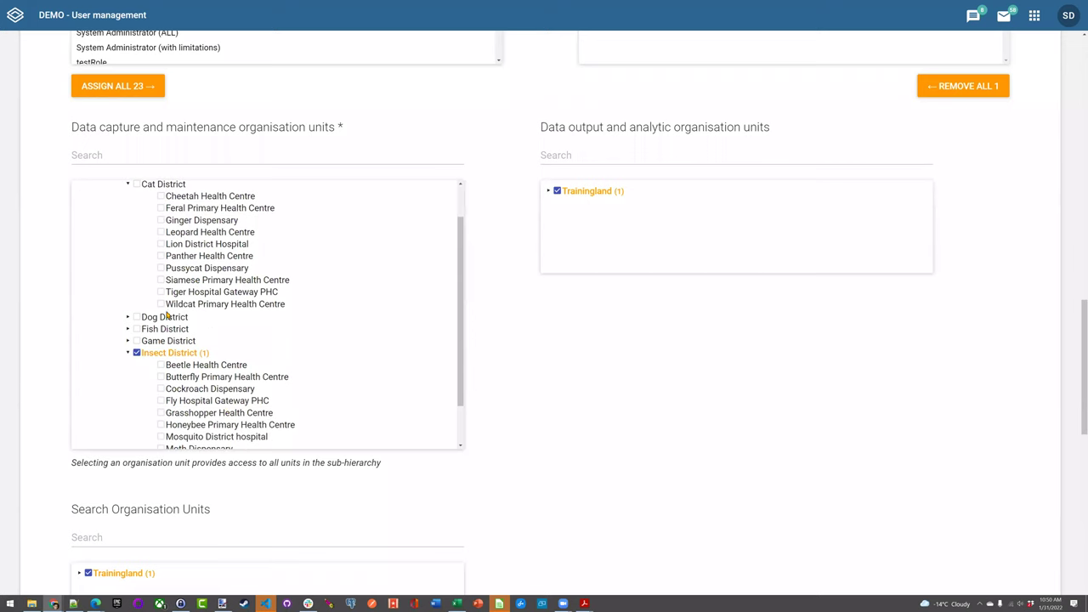
{"action": "scroll", "coordinate": [158, 306], "scroll_direction": "up", "scroll_amount": 1}
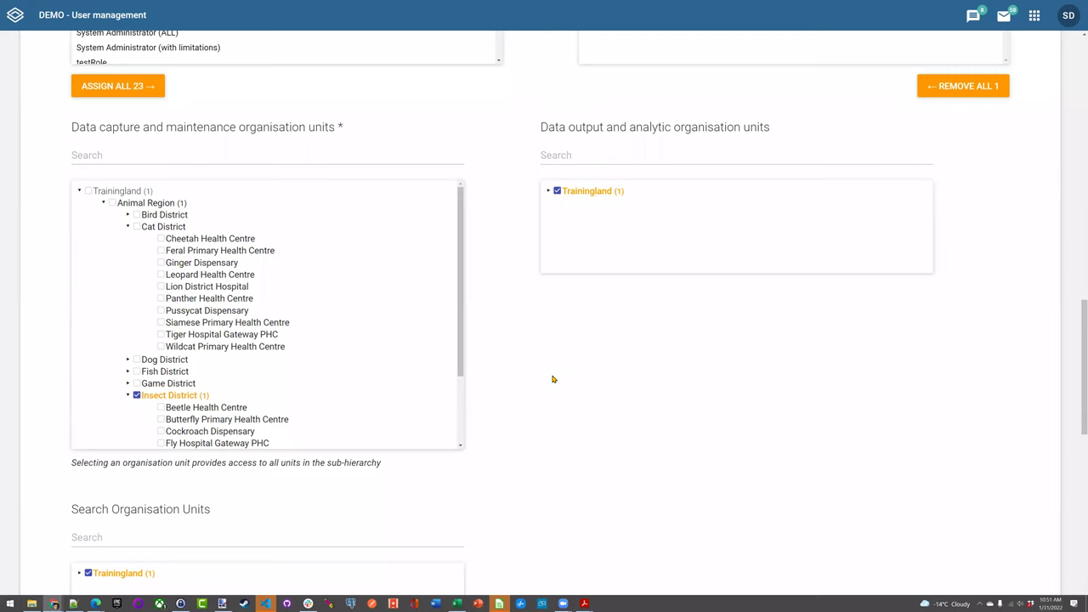
{"action": "scroll", "coordinate": [649, 322], "scroll_direction": "up", "scroll_amount": 5}
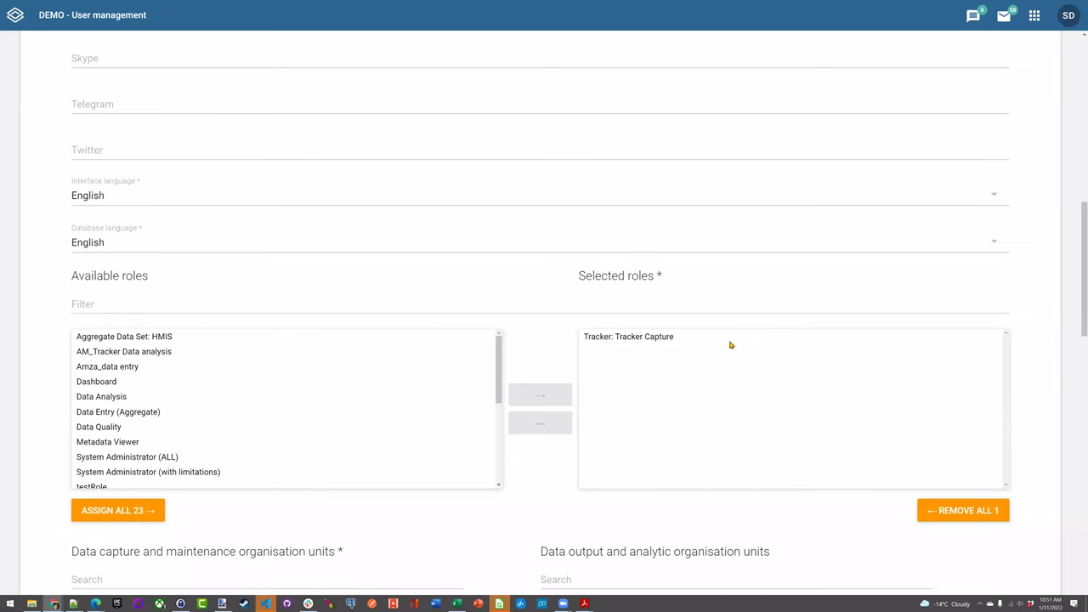
{"action": "scroll", "coordinate": [729, 345], "scroll_direction": "down", "scroll_amount": 10}
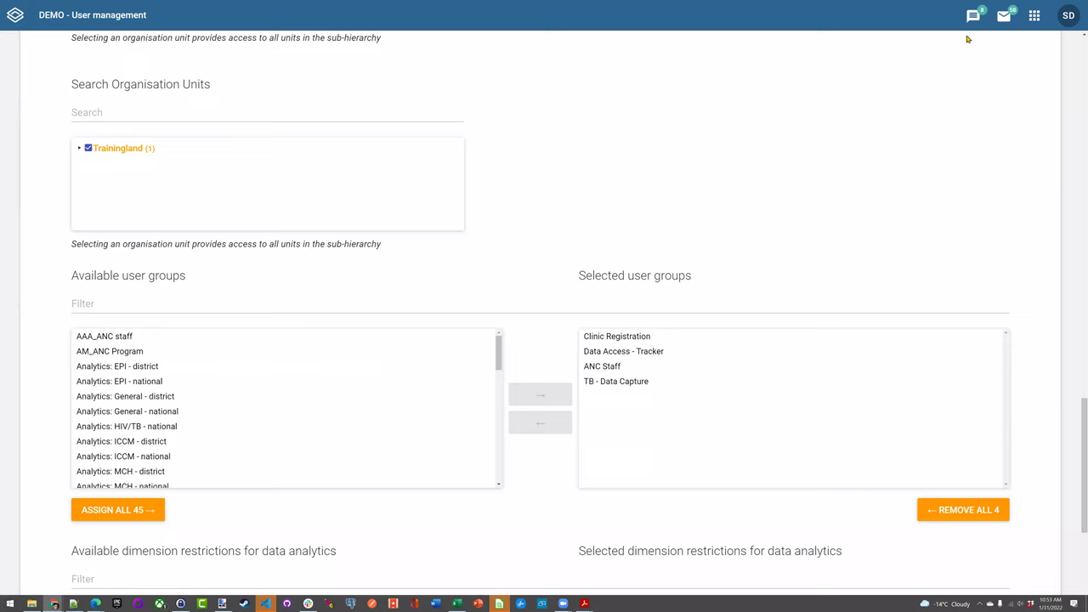
{"action": "left_click", "coordinate": [1036, 17]}
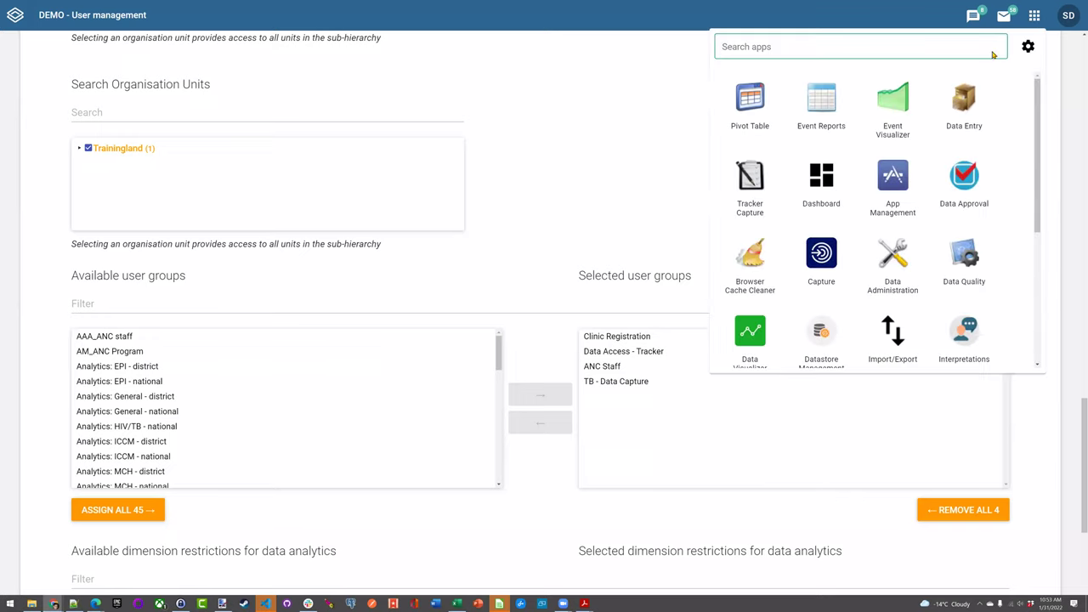
{"action": "type", "text": "tra"}
{"action": "left_click", "coordinate": [750, 106]}
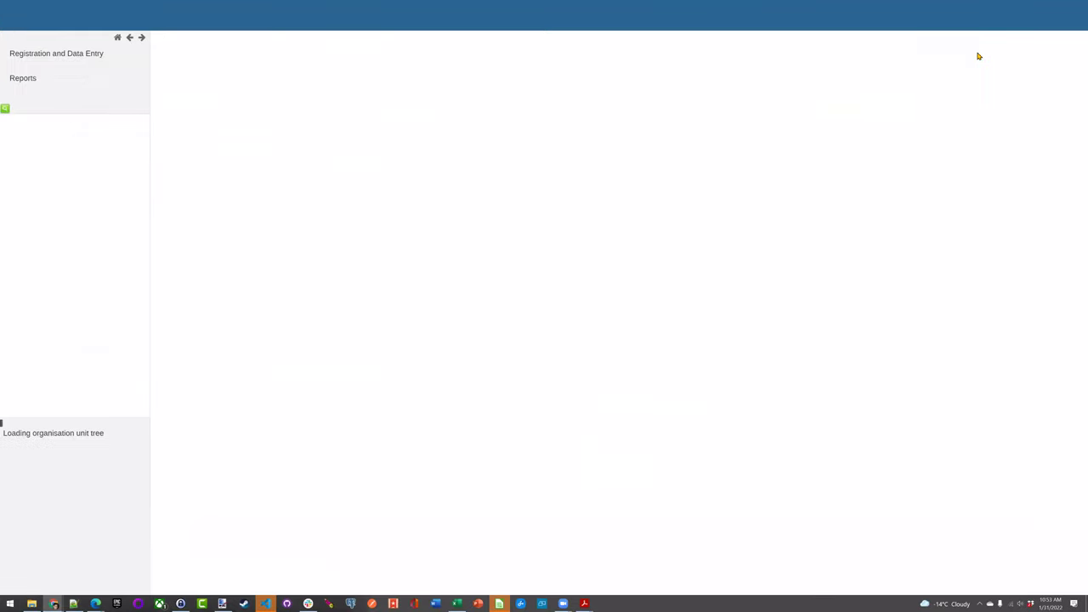
Switch to the Maintenance app and open the list of programs
{"action": "type", "text": "ma"}
{"action": "left_click", "coordinate": [878, 68]}
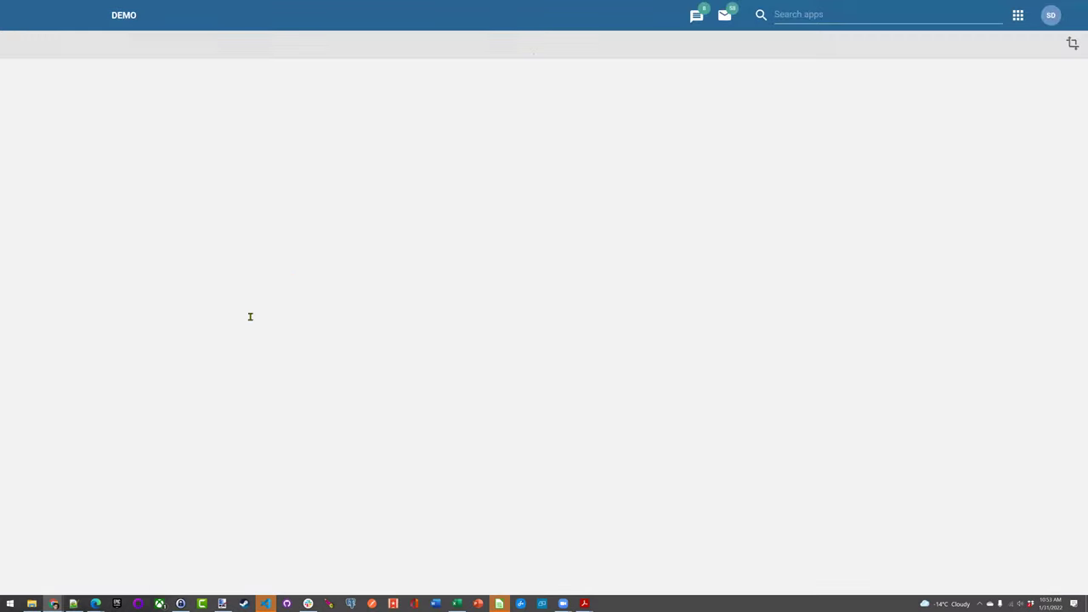
{"action": "left_click", "coordinate": [761, 52]}
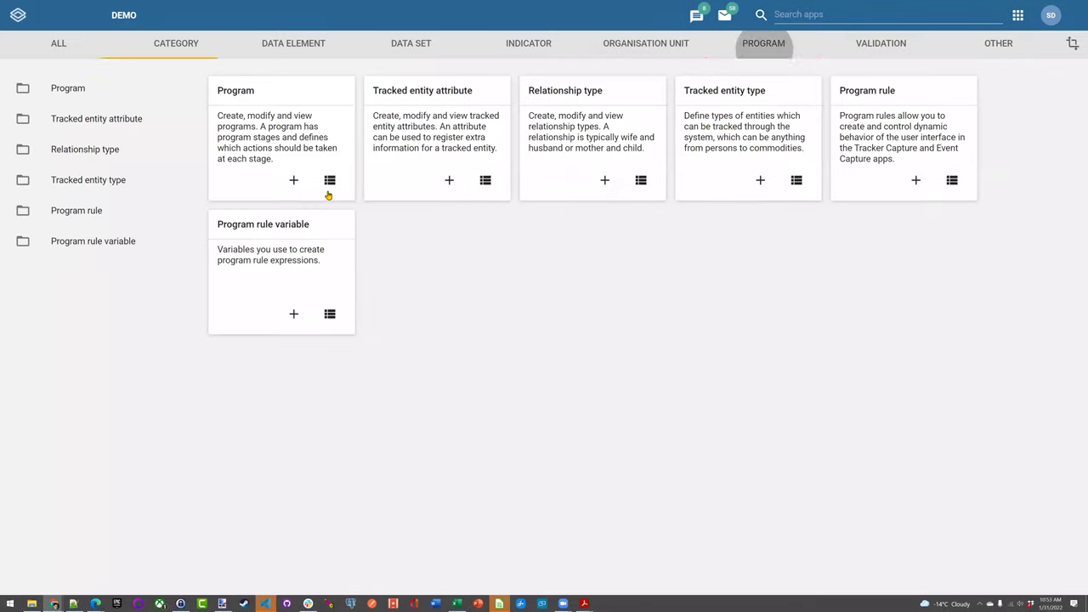
{"action": "left_click", "coordinate": [328, 182]}
Open the Antenatal Care program, examine its access level setting, and leave it without saving
{"action": "left_click", "coordinate": [299, 221]}
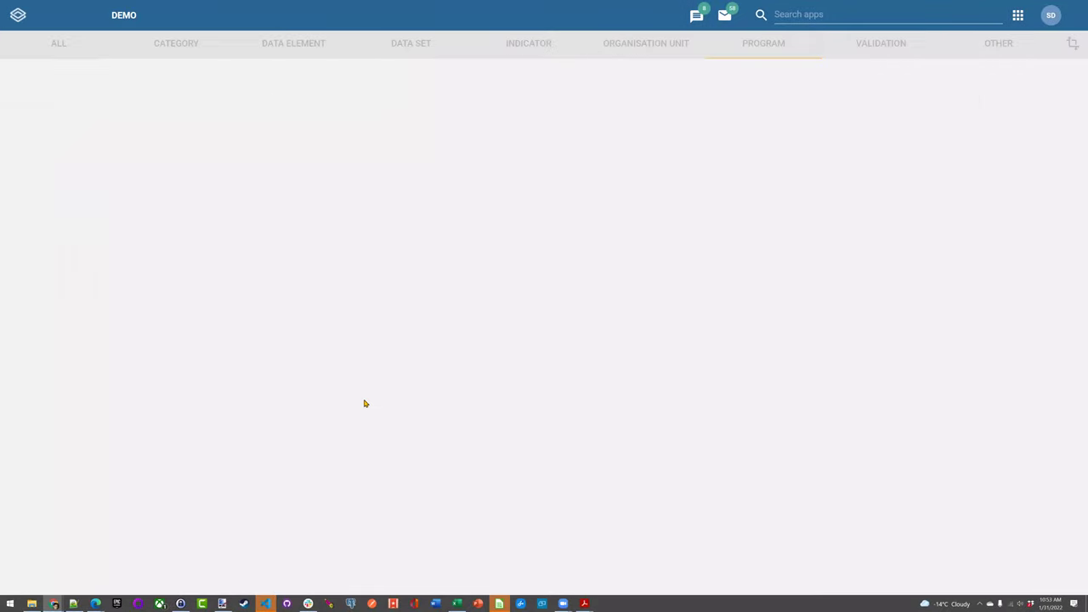
{"action": "scroll", "coordinate": [314, 284], "scroll_direction": "down", "scroll_amount": 2}
{"action": "scroll", "coordinate": [275, 275], "scroll_direction": "down", "scroll_amount": 3}
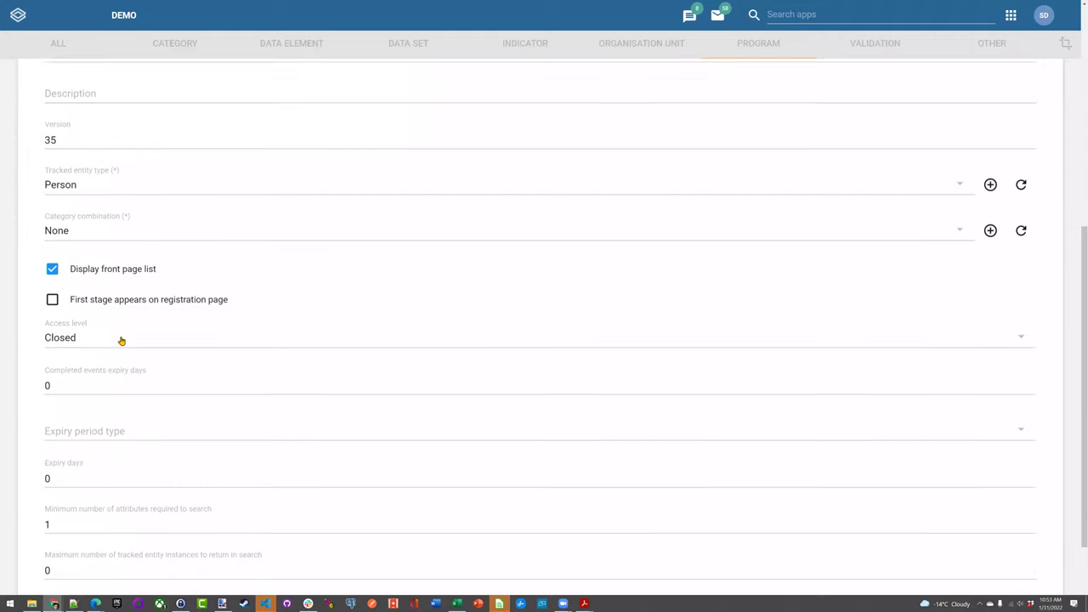
{"action": "scroll", "coordinate": [528, 362], "scroll_direction": "down", "scroll_amount": 2}
{"action": "left_click", "coordinate": [566, 548]}
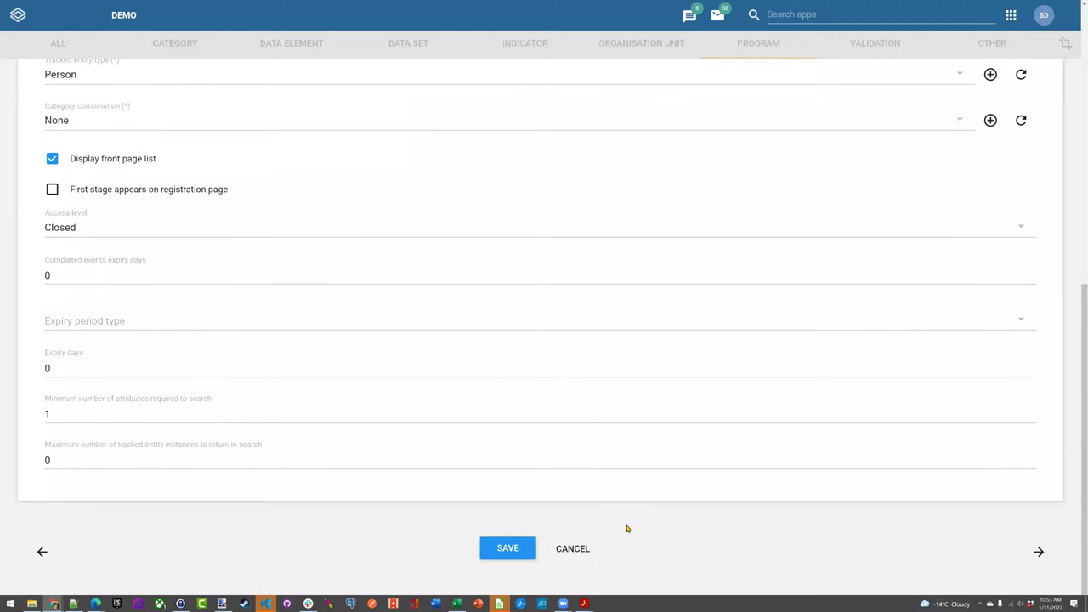
Start a new tracker program to examine its default access level, and abandon it without saving
{"action": "mouse_move", "coordinate": [1059, 583]}
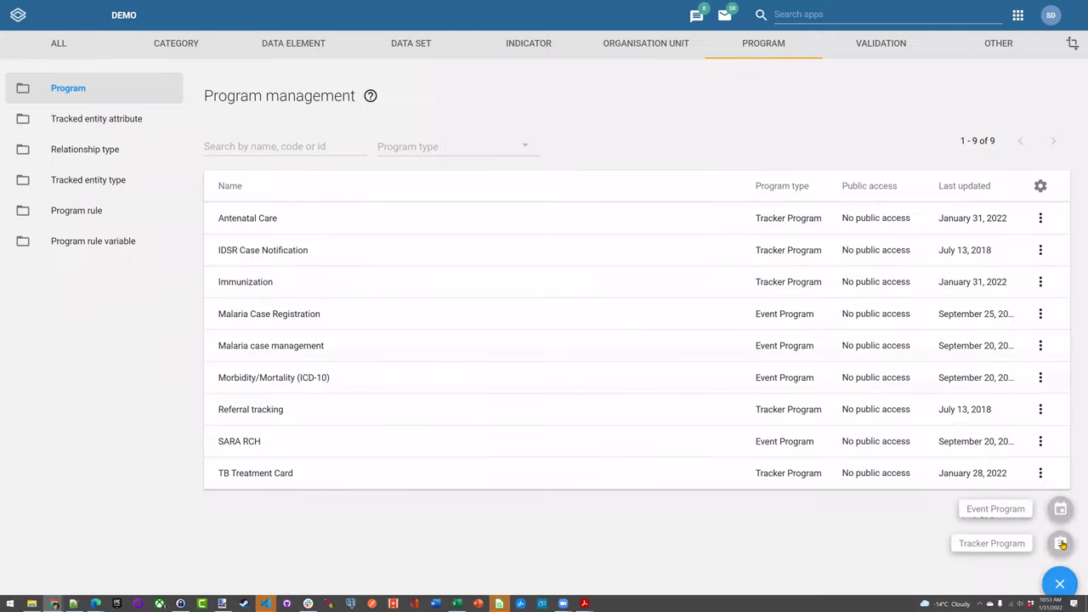
{"action": "left_click", "coordinate": [1059, 541]}
{"action": "scroll", "coordinate": [378, 283], "scroll_direction": "down", "scroll_amount": 5}
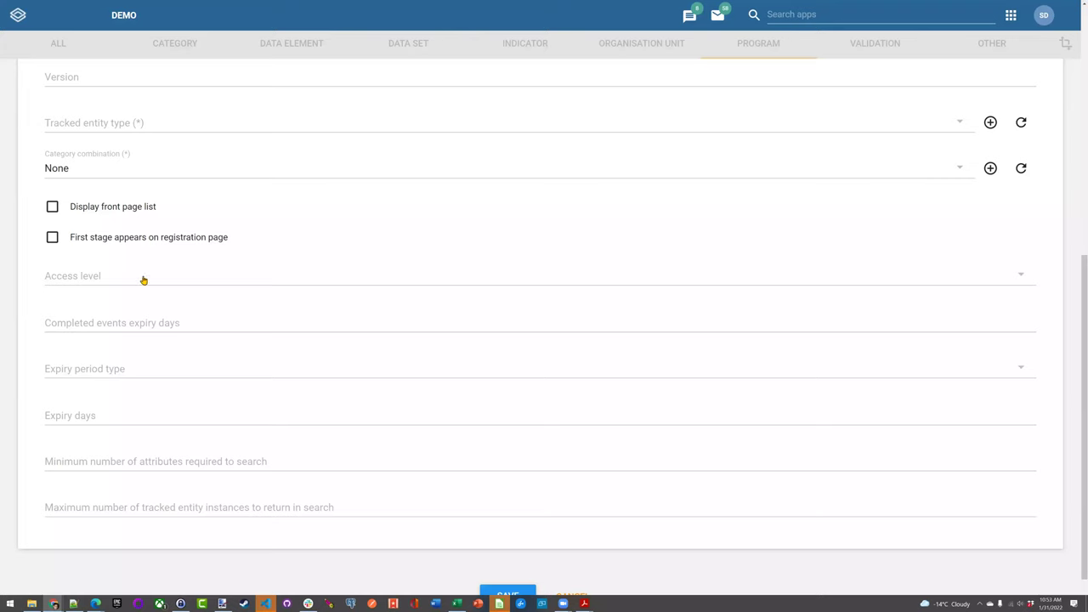
{"action": "left_click", "coordinate": [564, 592]}
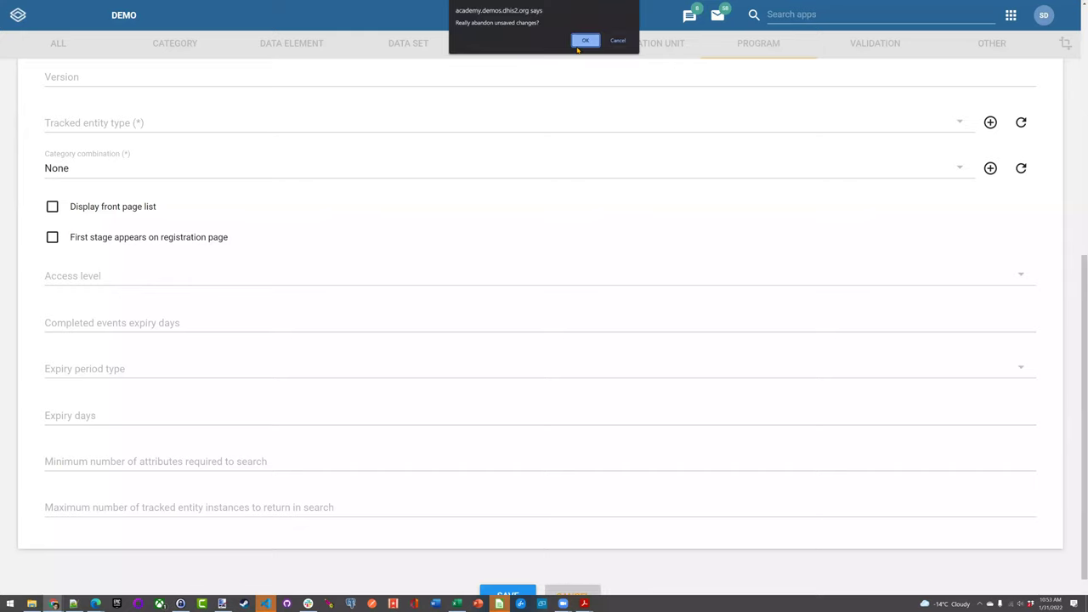
{"action": "key", "text": "Return"}
Open the TB Treatment Card program and examine the available access level options without changing the selection
{"action": "left_click", "coordinate": [356, 473]}
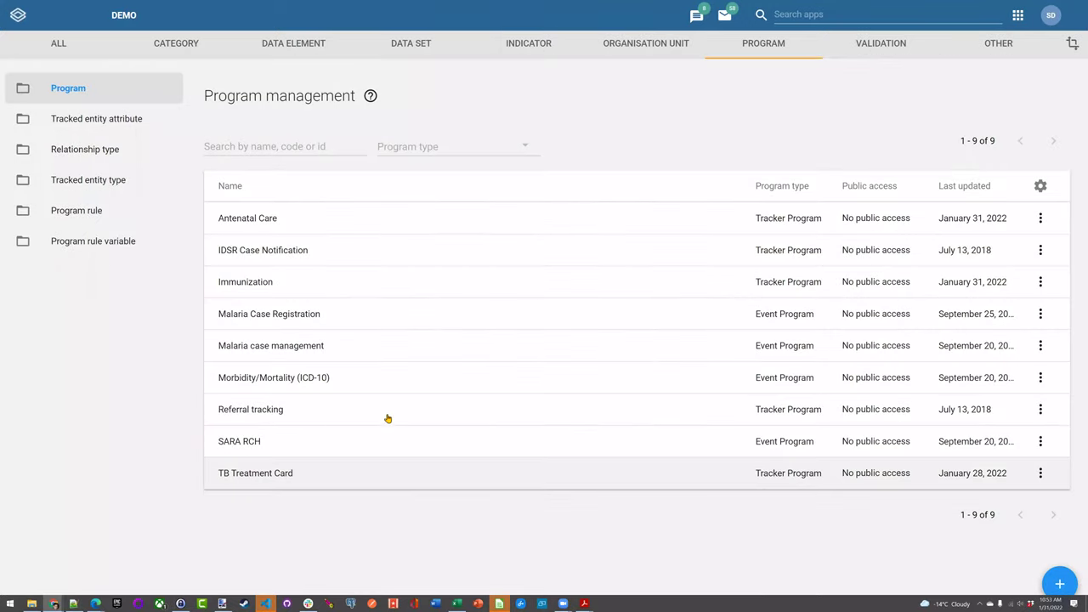
{"action": "scroll", "coordinate": [404, 377], "scroll_direction": "down", "scroll_amount": 6}
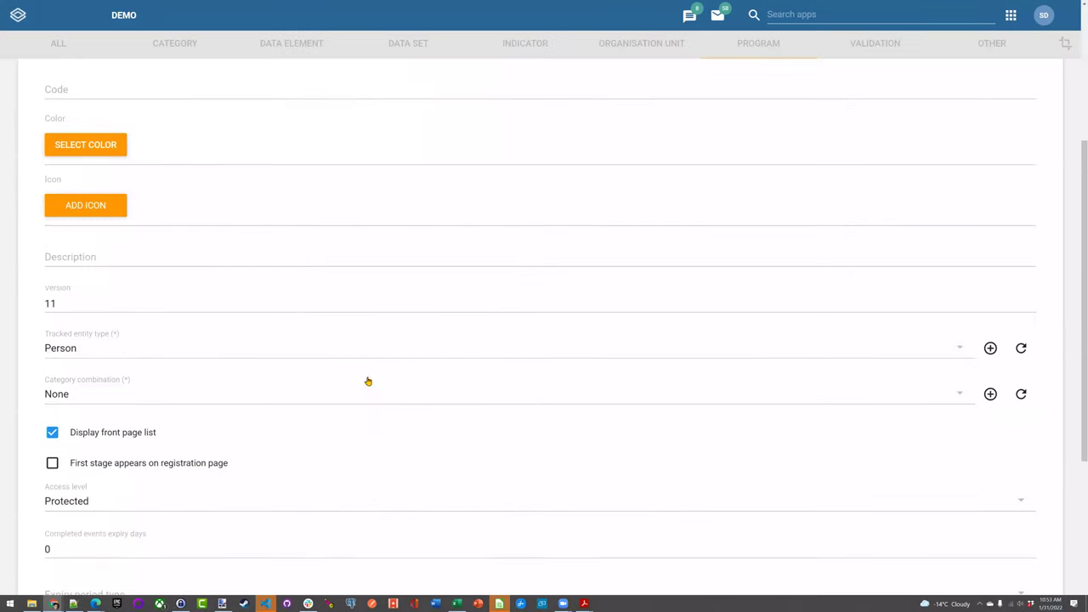
{"action": "left_click", "coordinate": [179, 231]}
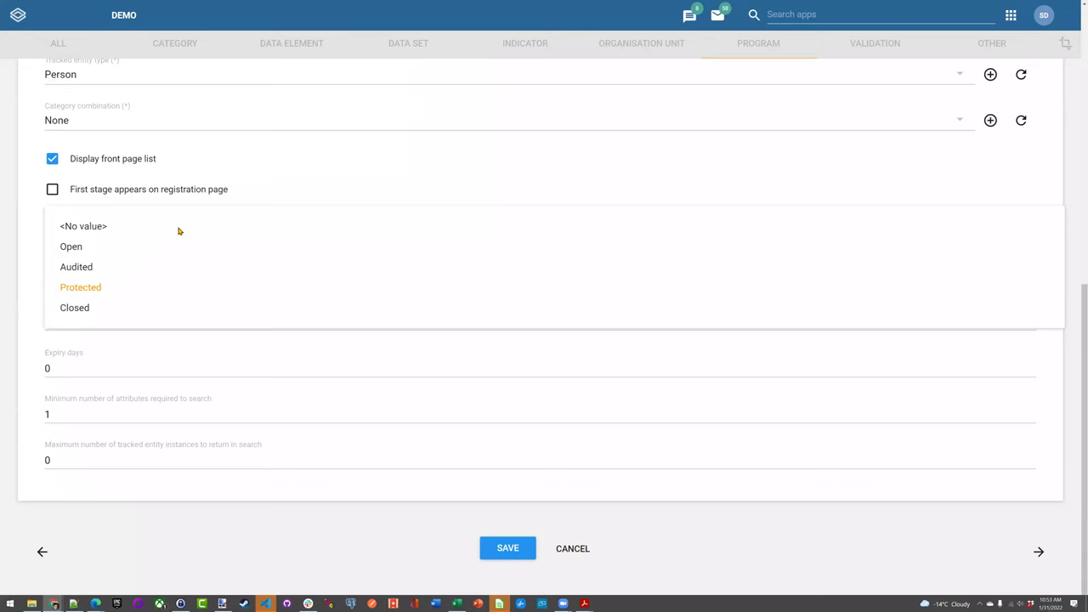
{"action": "left_click", "coordinate": [27, 225]}
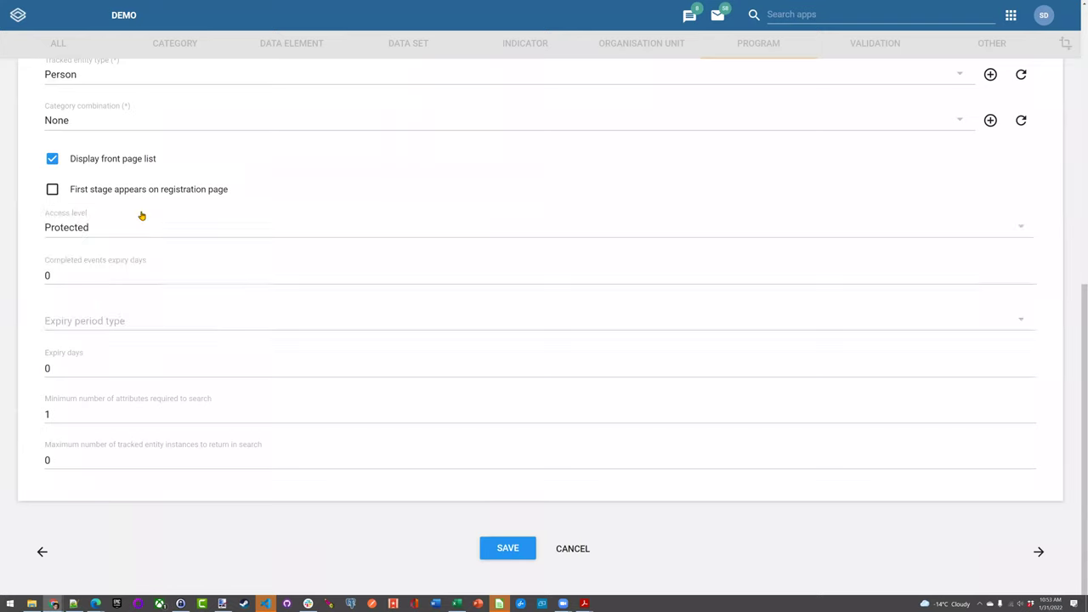